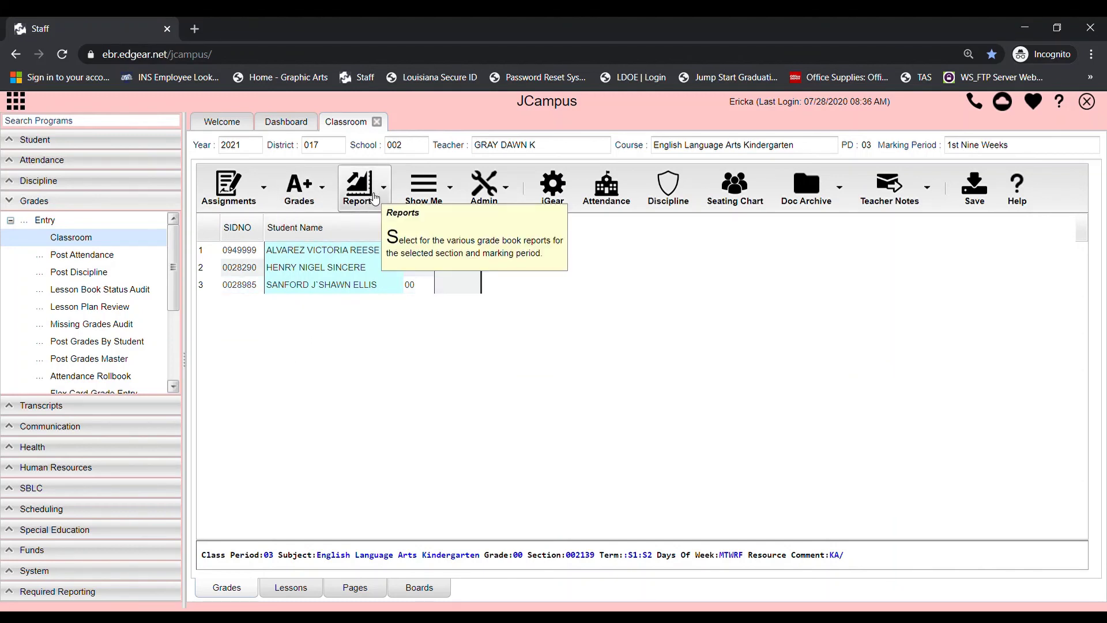
# Open Screening Test Entry from the classroom's roster reports.
pyautogui.click(375, 198)
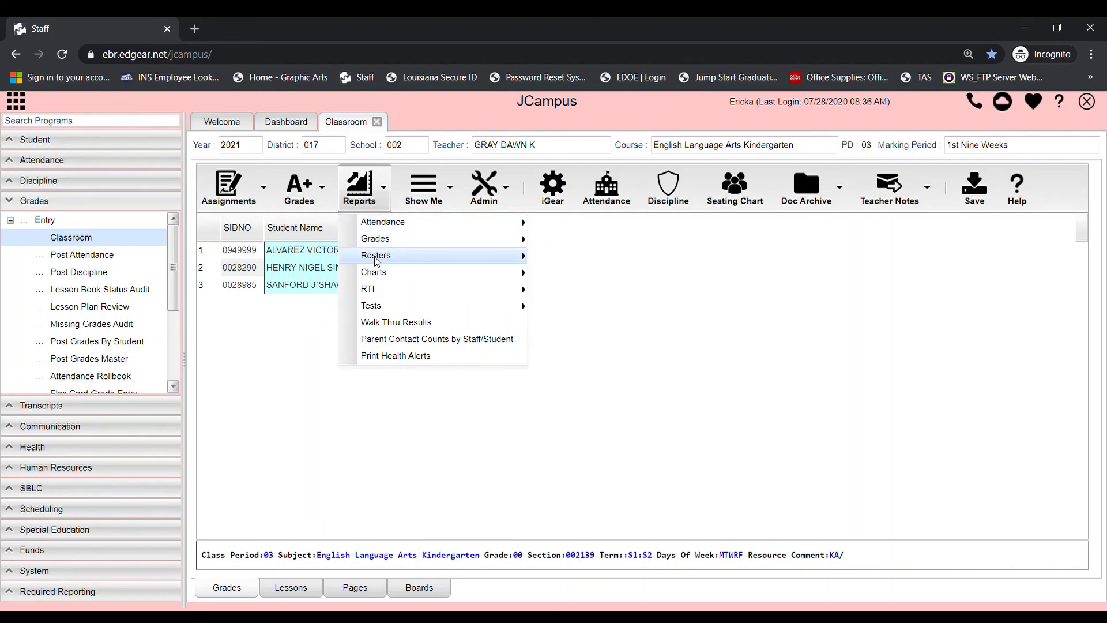
pyautogui.moveTo(404, 255)
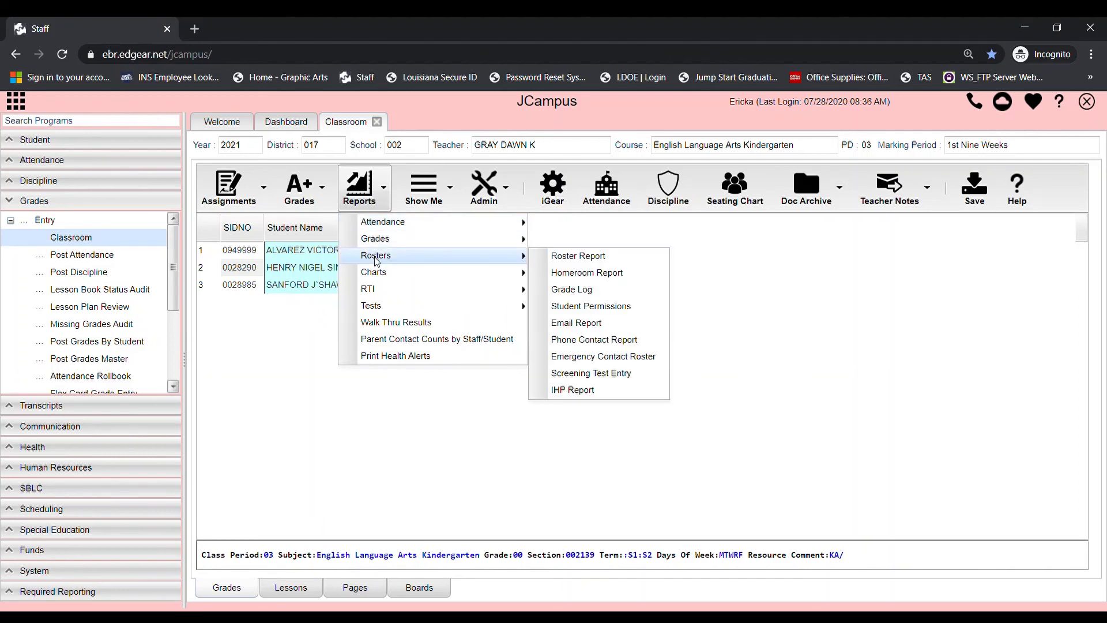
pyautogui.click(598, 376)
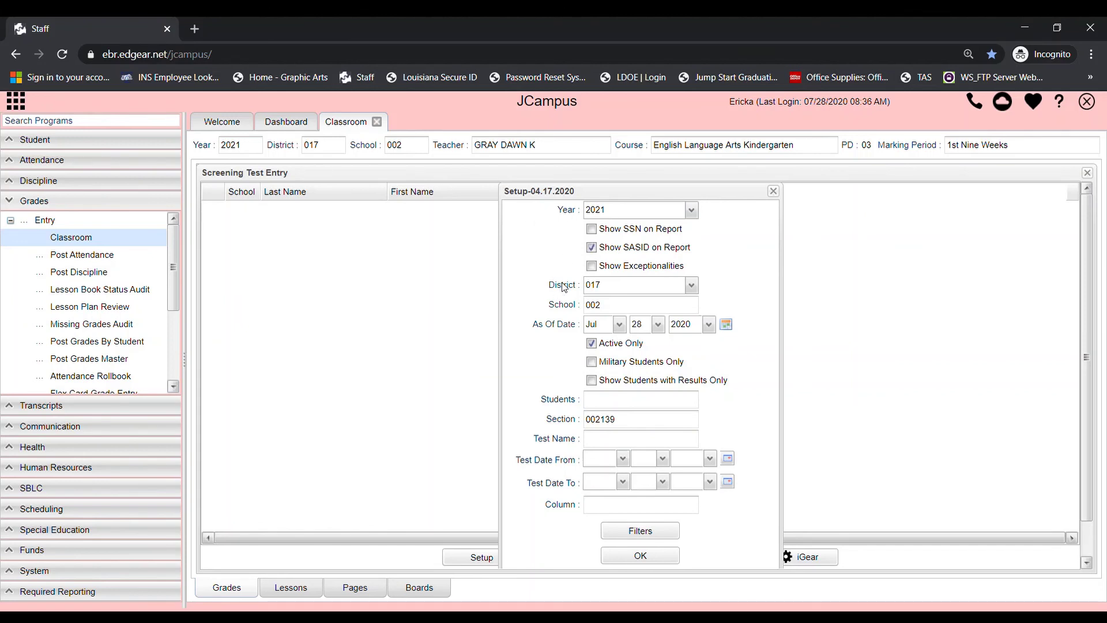
# Set the As Of Date in the screening test setup to Aug 10, 2020.
pyautogui.click(621, 327)
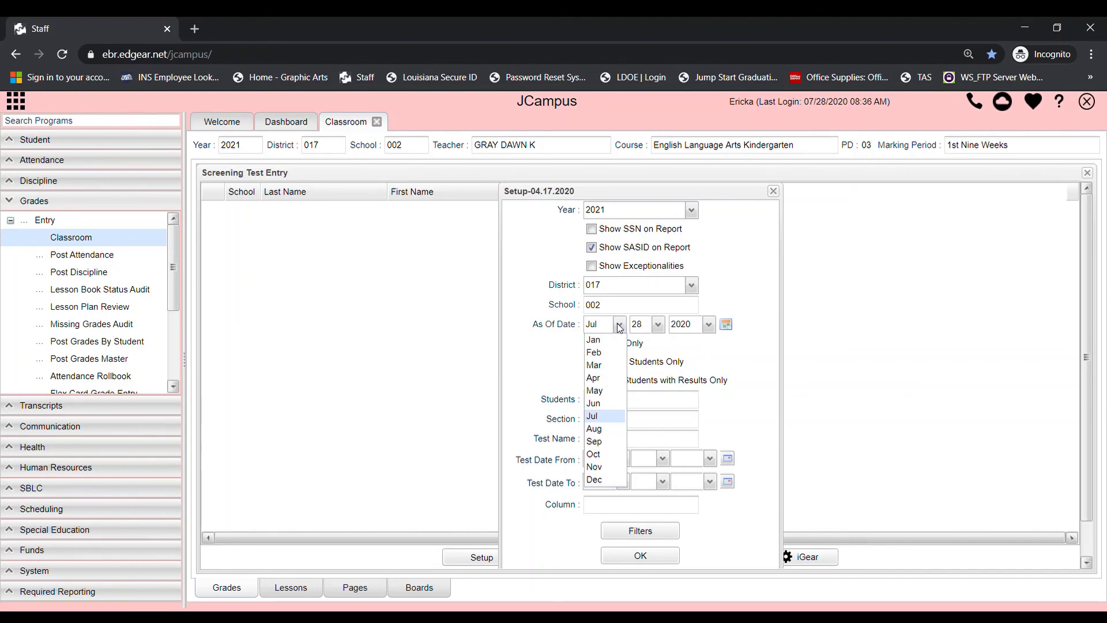
pyautogui.click(597, 428)
pyautogui.click(658, 325)
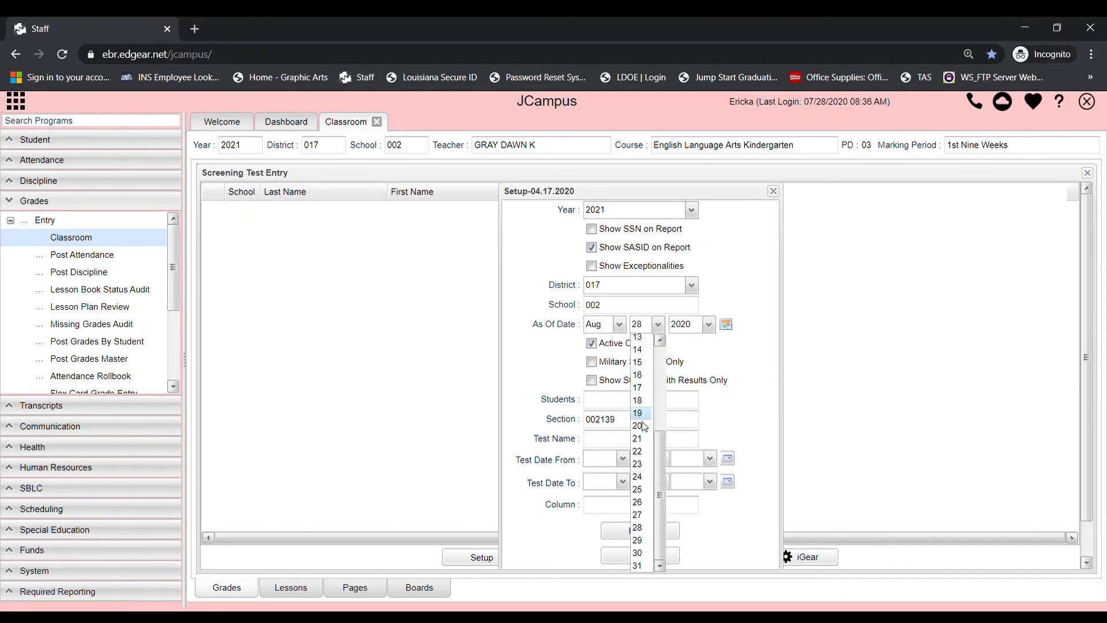
pyautogui.scroll(3, 640, 415)
pyautogui.click(638, 448)
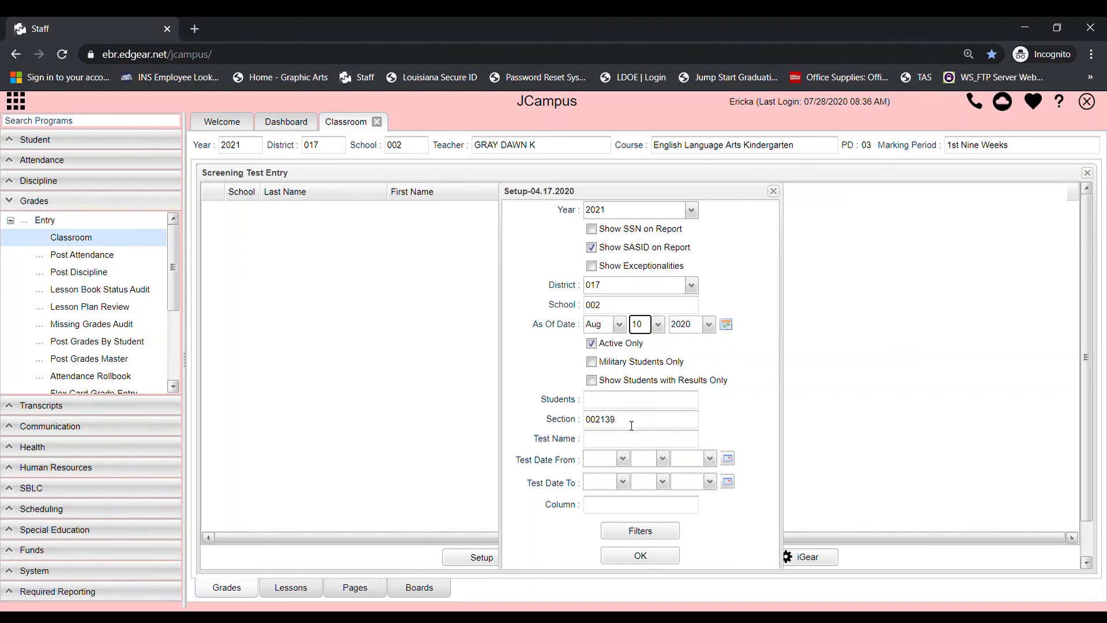
# Choose DRDP as the test name and load the section's students for screening entry.
pyautogui.click(601, 442)
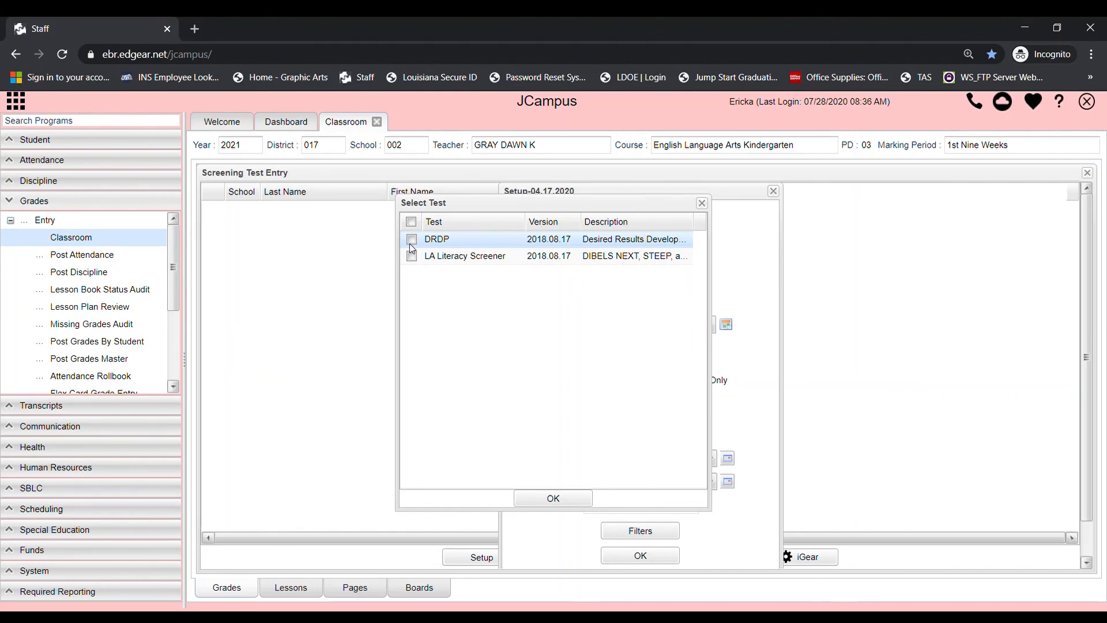
pyautogui.click(410, 241)
pyautogui.click(565, 500)
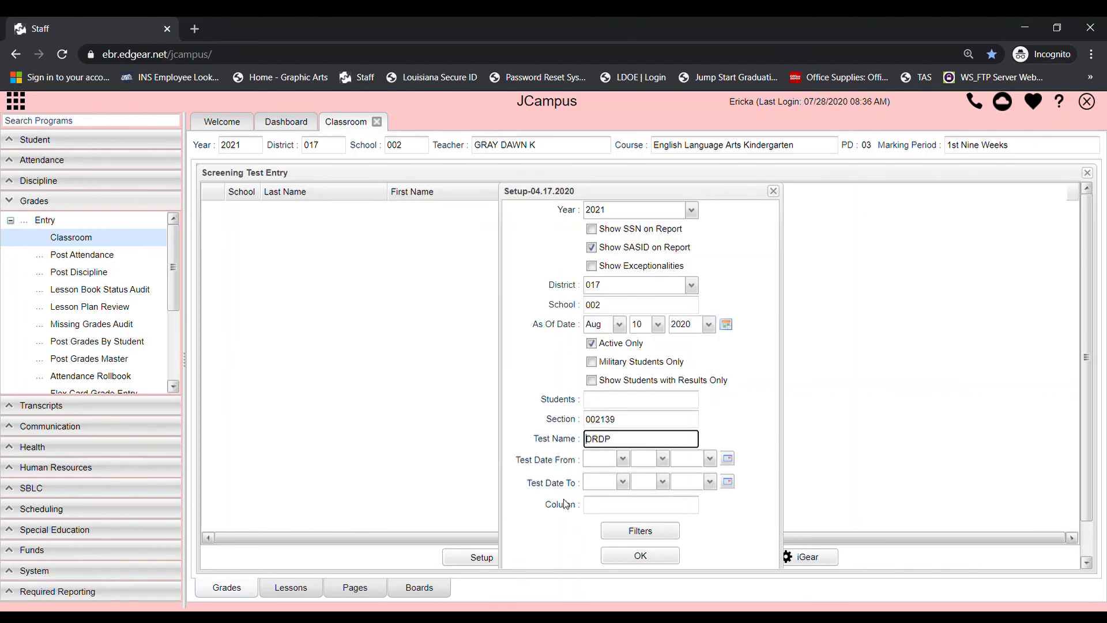
pyautogui.click(647, 555)
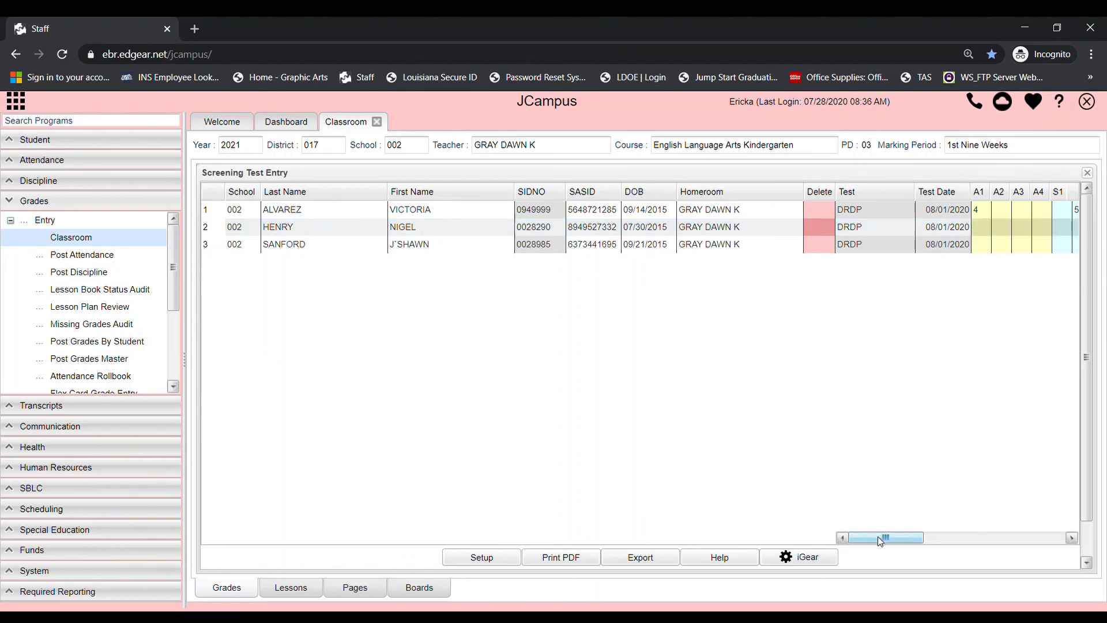
# Set the A2 score for the student in row 1 to 3.
pyautogui.moveTo(883, 538); pyautogui.dragTo(910, 545)
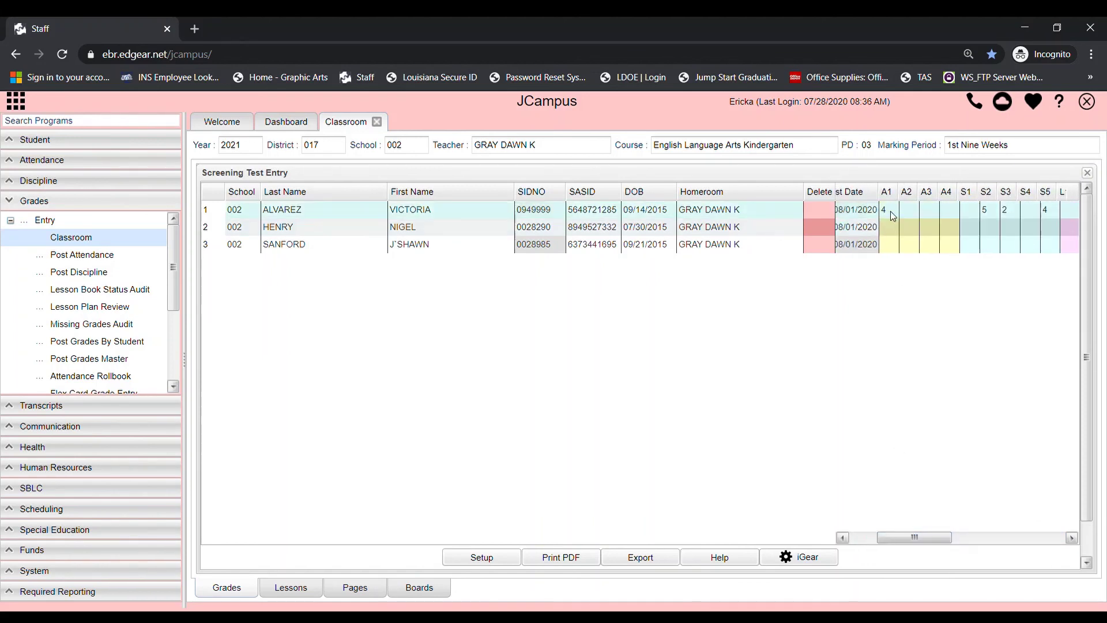
pyautogui.moveTo(888, 194)
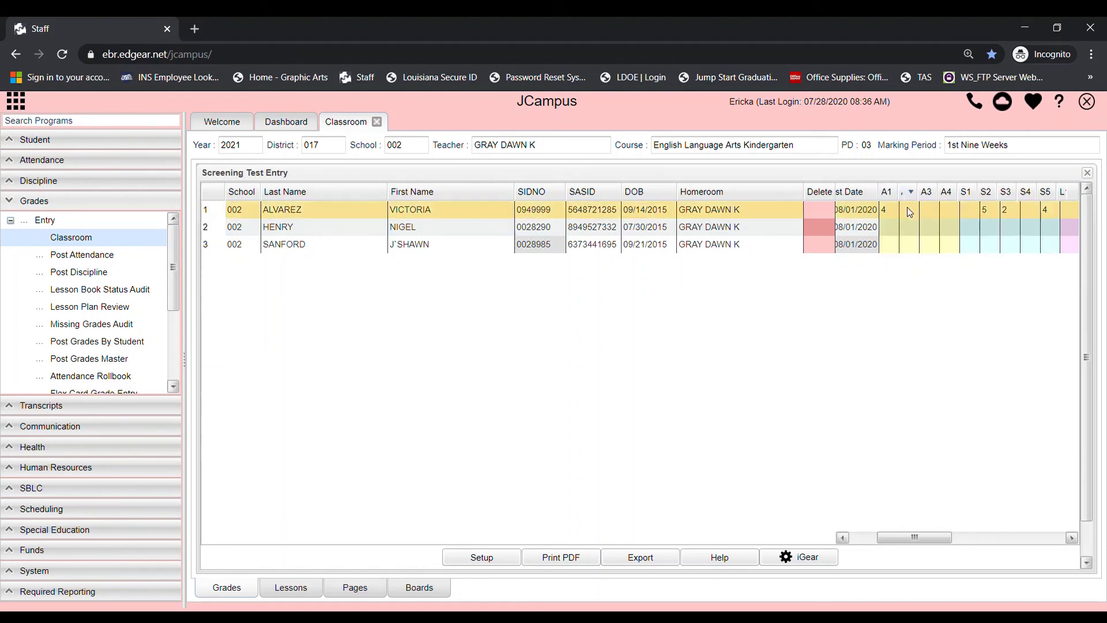
pyautogui.click(910, 212)
pyautogui.click(911, 212)
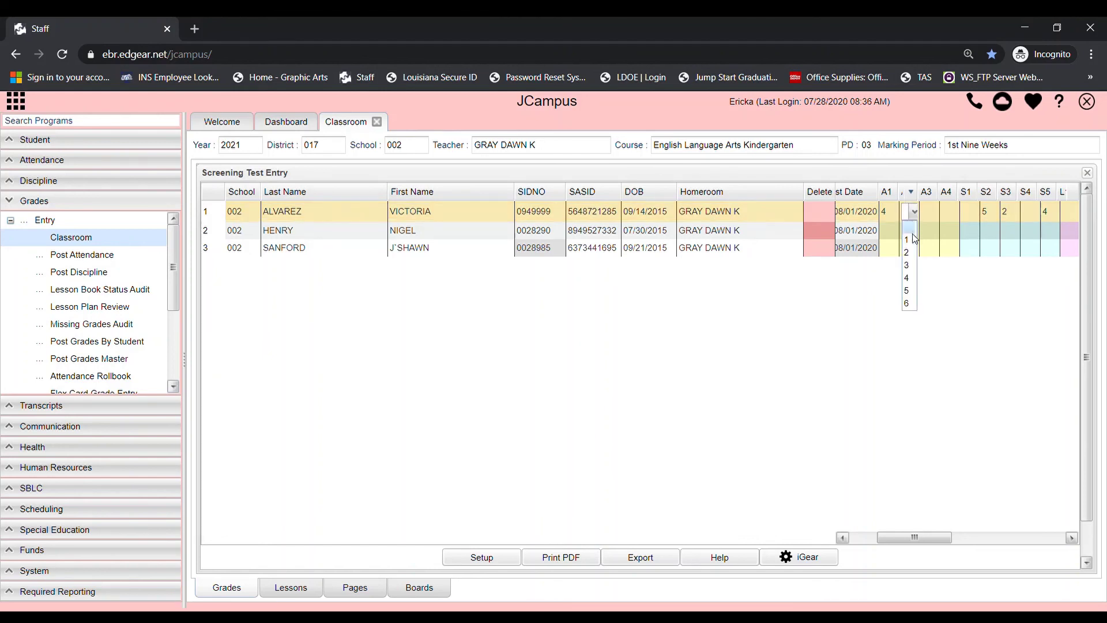
pyautogui.click(914, 253)
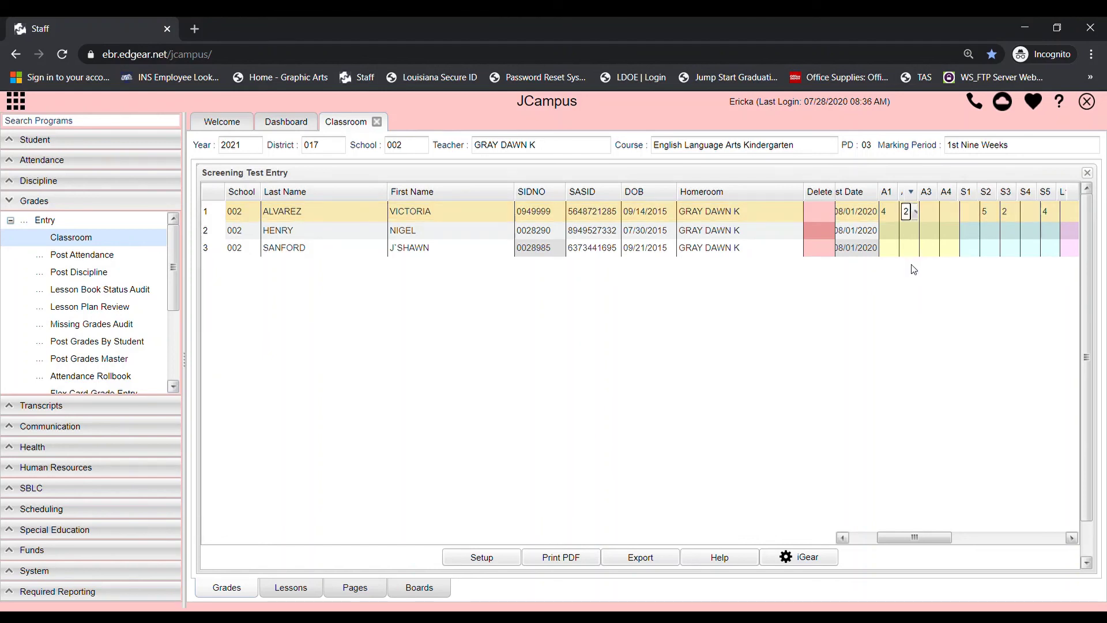
pyautogui.click(916, 213)
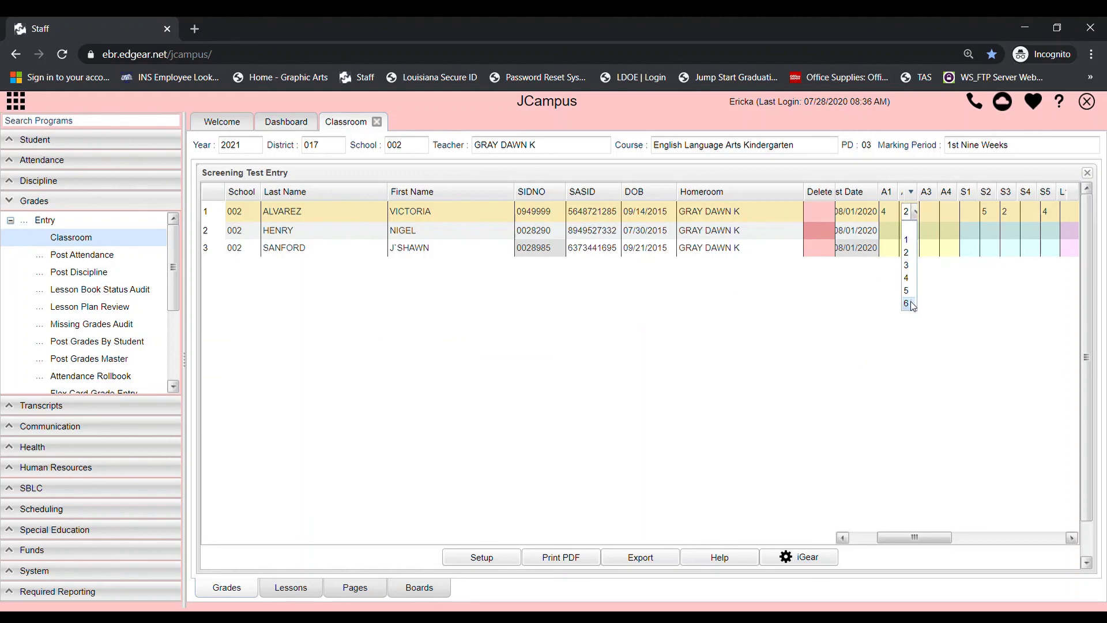
pyautogui.click(912, 267)
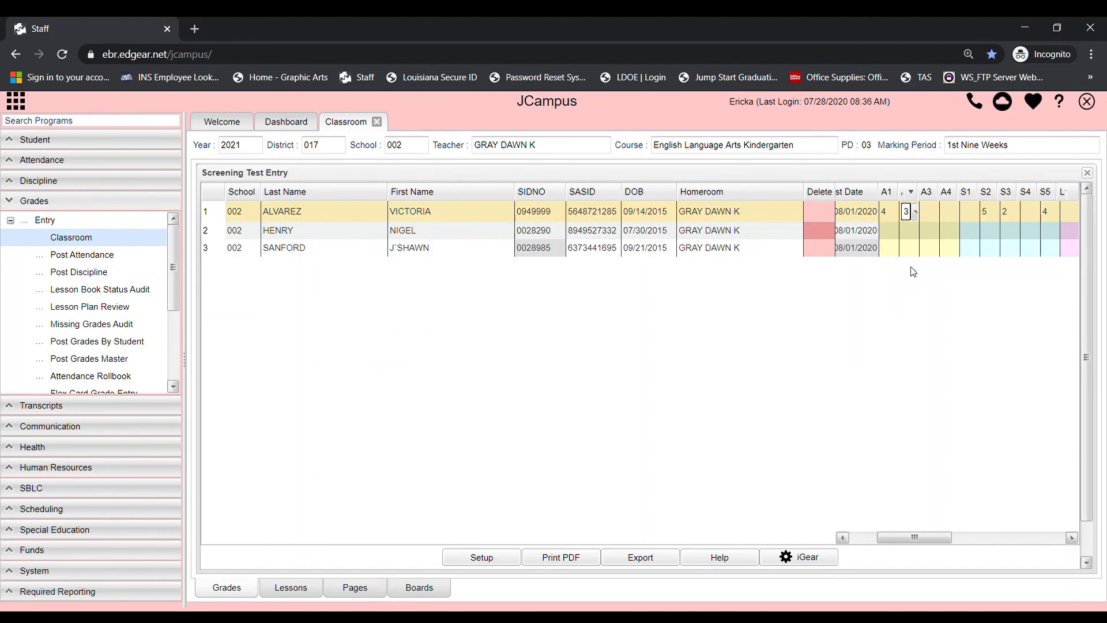
# Enter DRDP scores of 4 for A3 and 3 for A4 for the student in row 1.
pyautogui.click(933, 219)
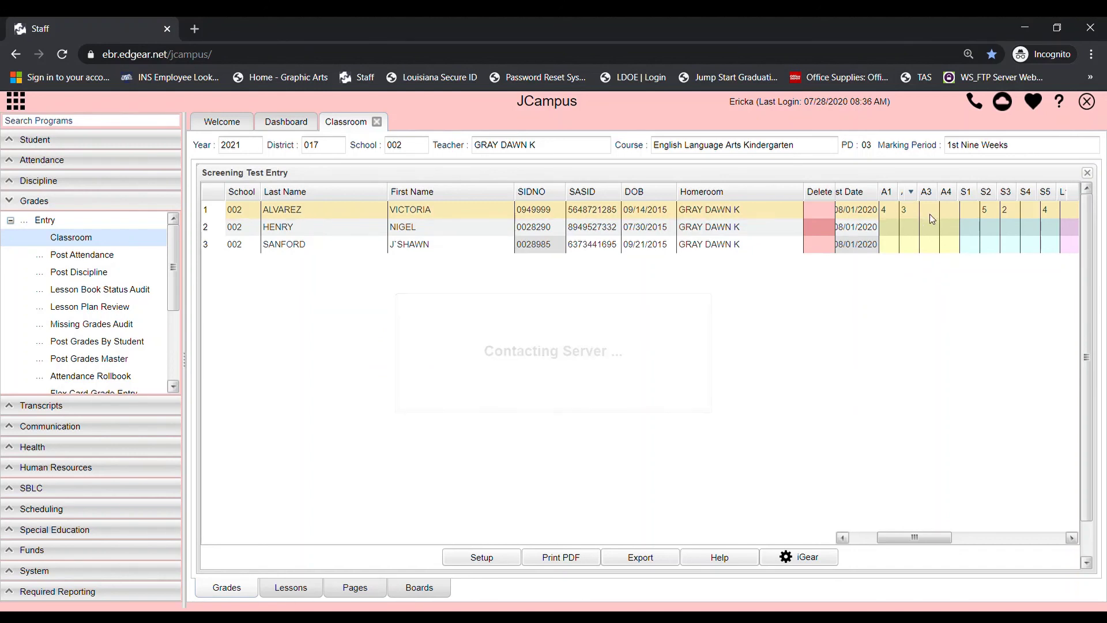
pyautogui.click(935, 212)
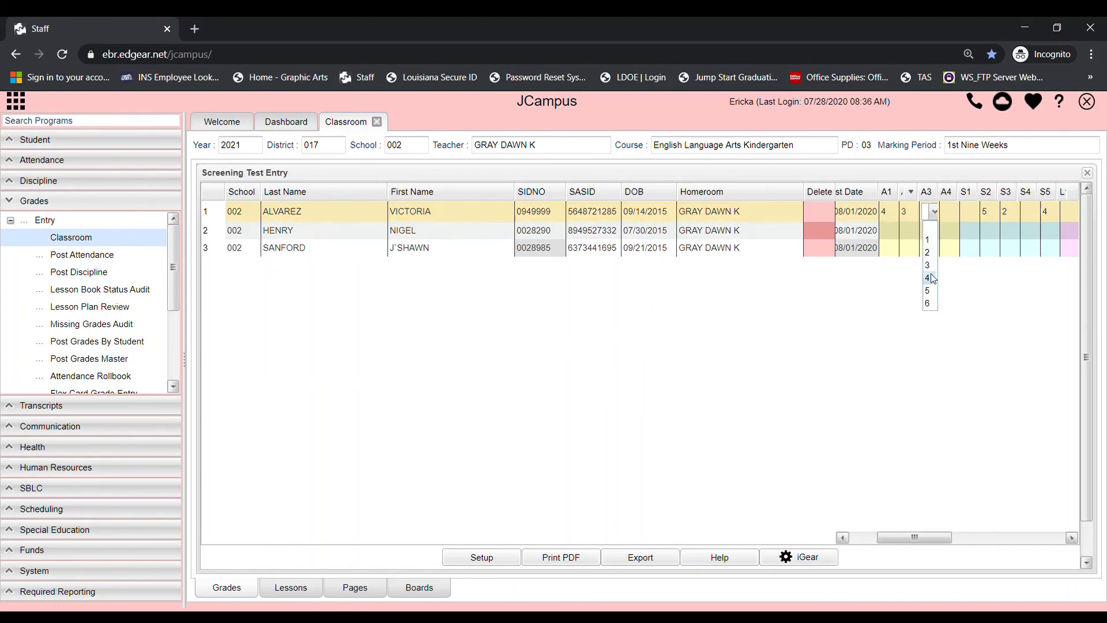
pyautogui.click(930, 277)
pyautogui.click(952, 215)
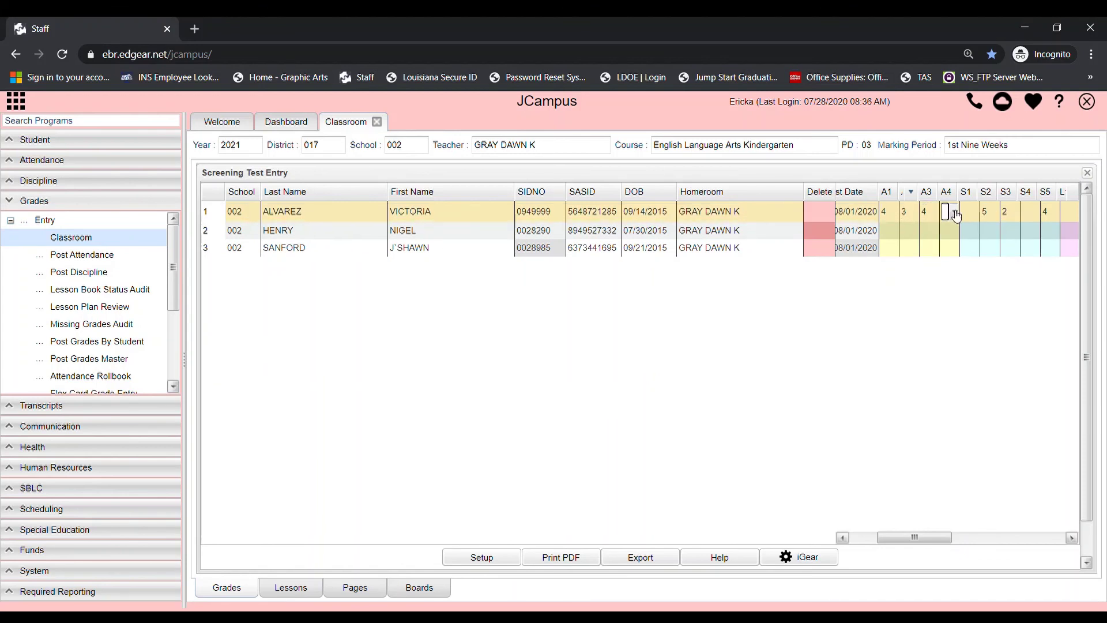
pyautogui.click(955, 212)
pyautogui.click(948, 266)
# Enter an S1 score of 4 for the student in row 1.
pyautogui.click(973, 218)
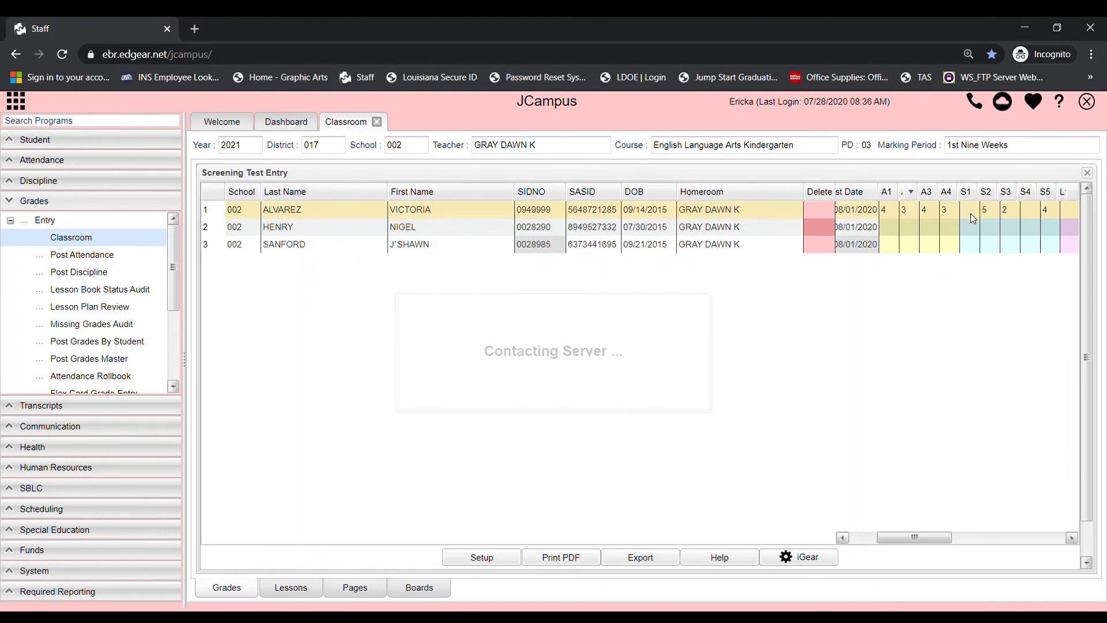
pyautogui.click(975, 218)
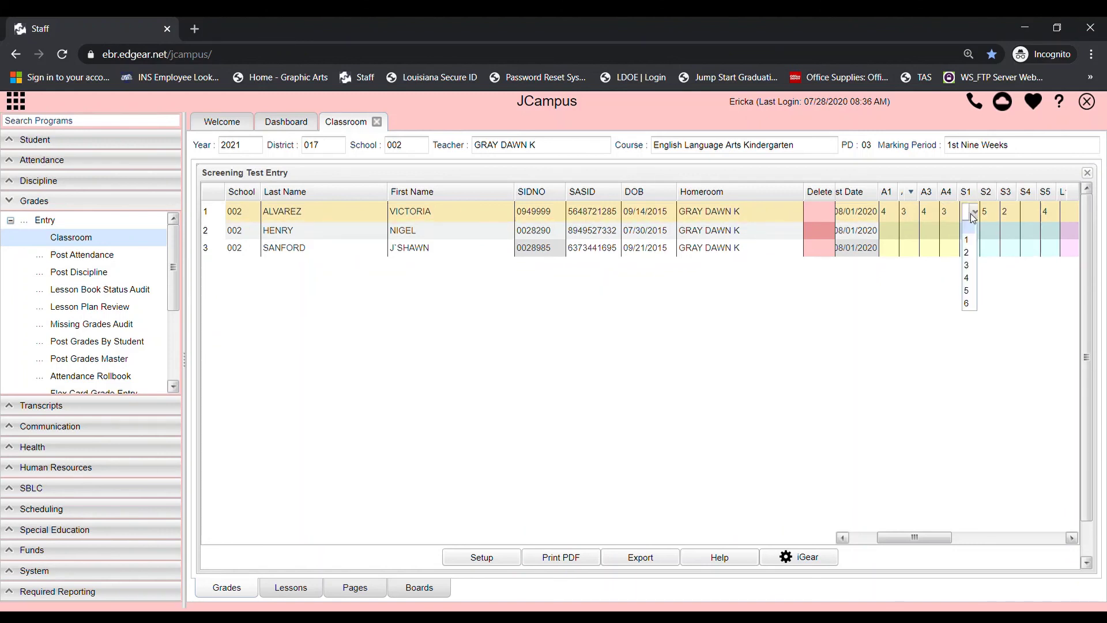
pyautogui.click(968, 279)
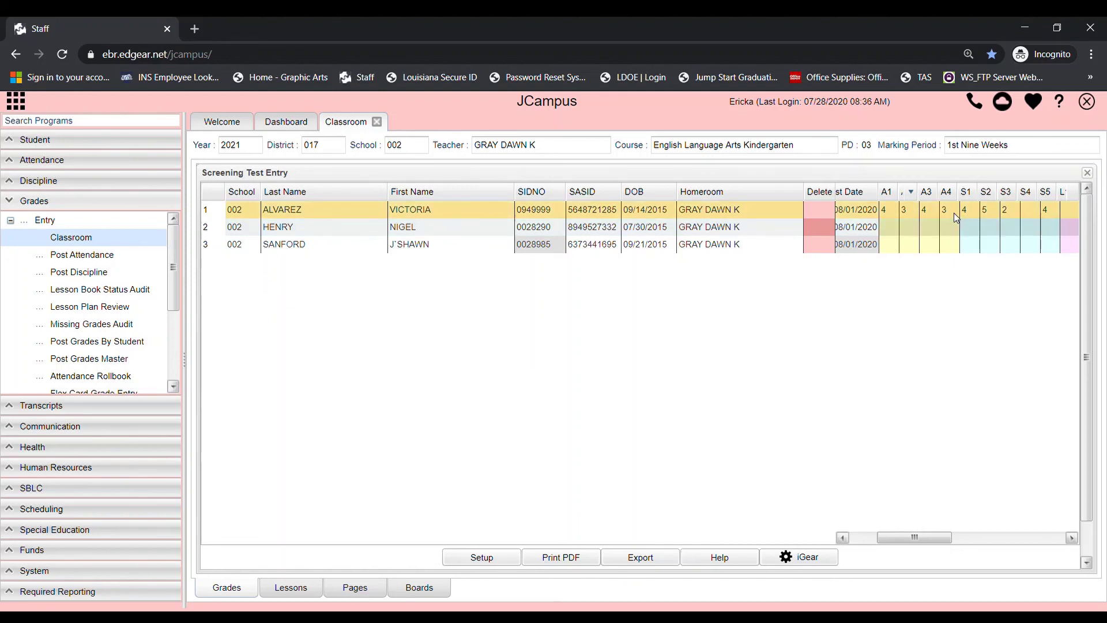
# Change the A4 score of the student in row 1 to 5 and save the entry.
pyautogui.click(957, 217)
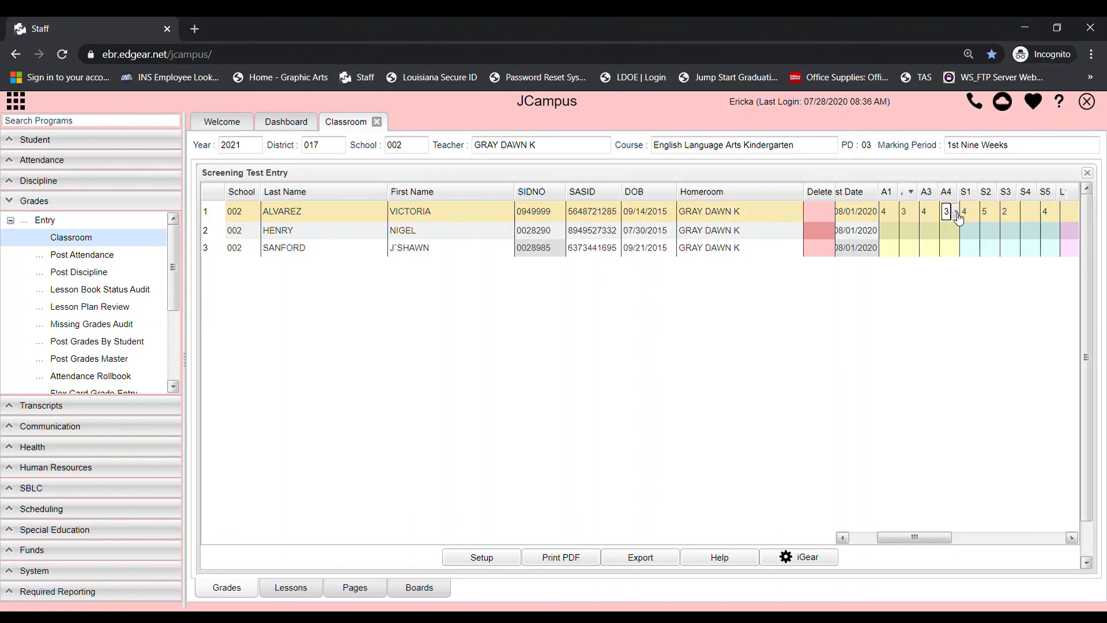
pyautogui.click(957, 217)
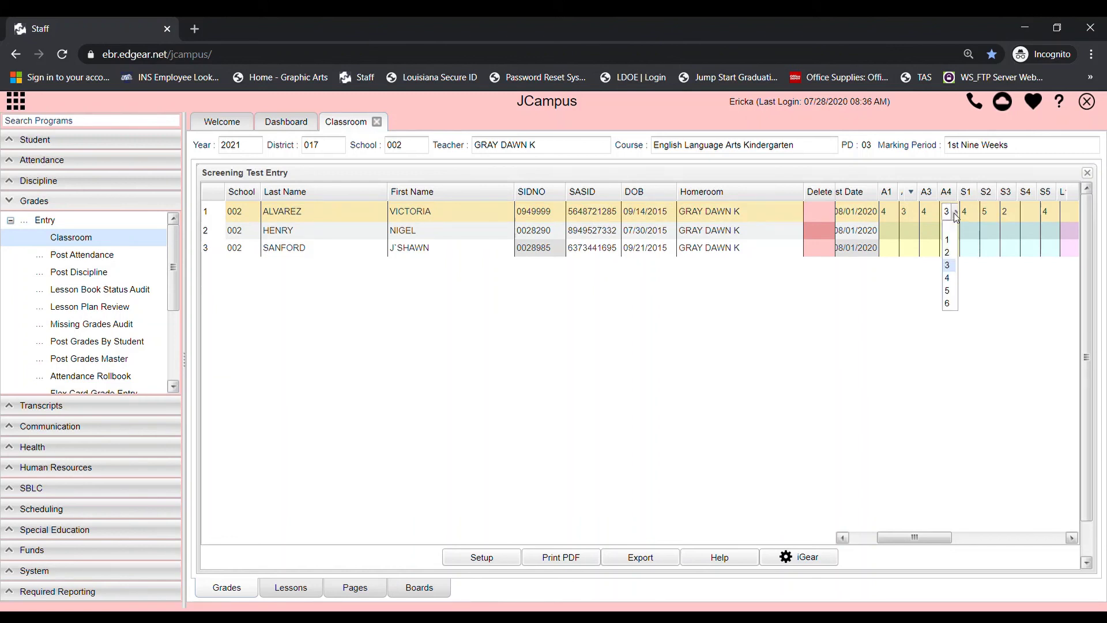
pyautogui.click(949, 292)
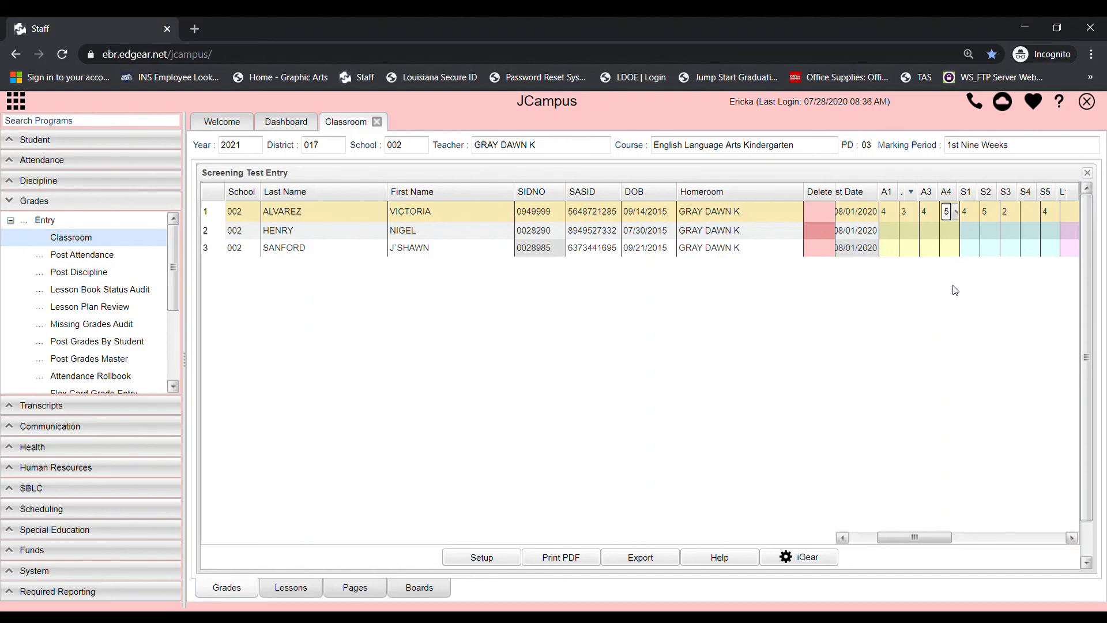
pyautogui.click(952, 278)
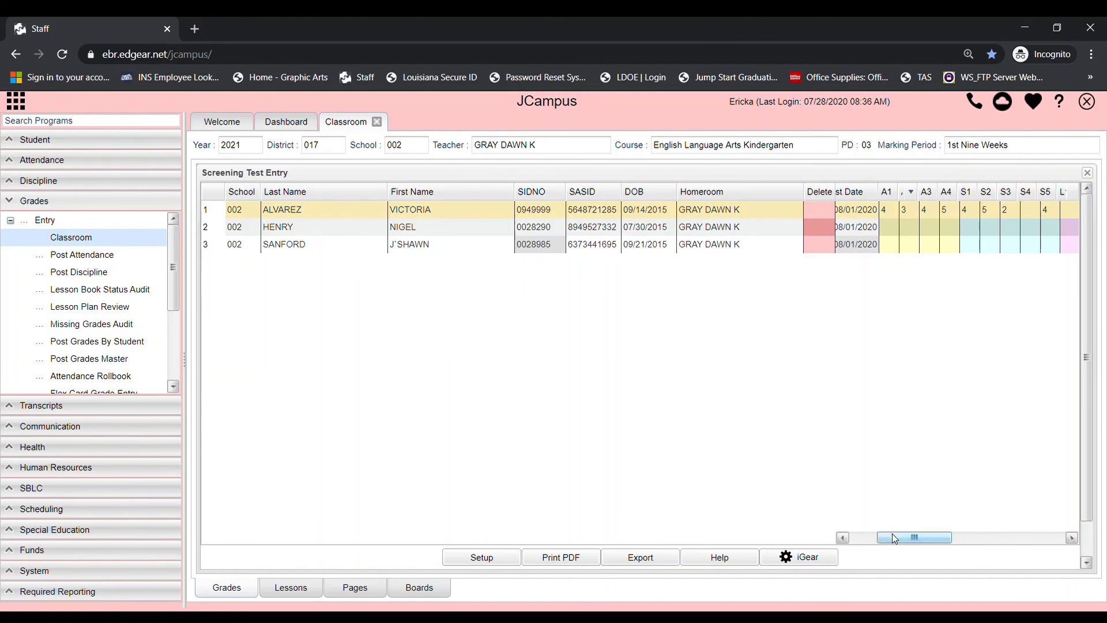
# Switch the setup's test name to LA Literacy Screener and reload the student list.
pyautogui.moveTo(895, 540); pyautogui.dragTo(1018, 553)
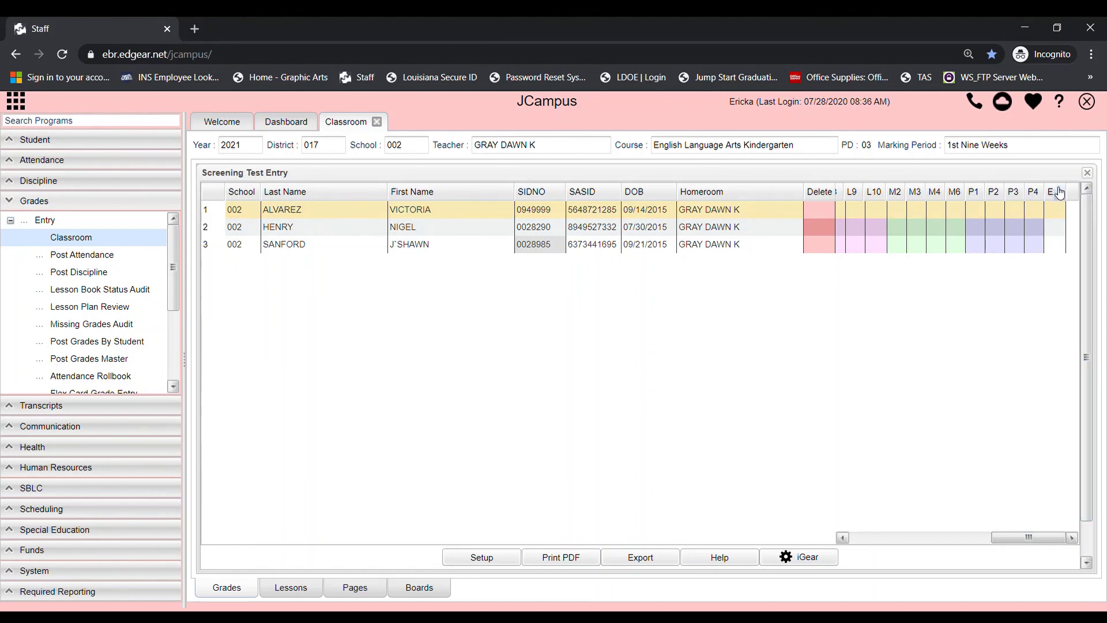
pyautogui.moveTo(1057, 201)
pyautogui.moveTo(1015, 536); pyautogui.dragTo(869, 535)
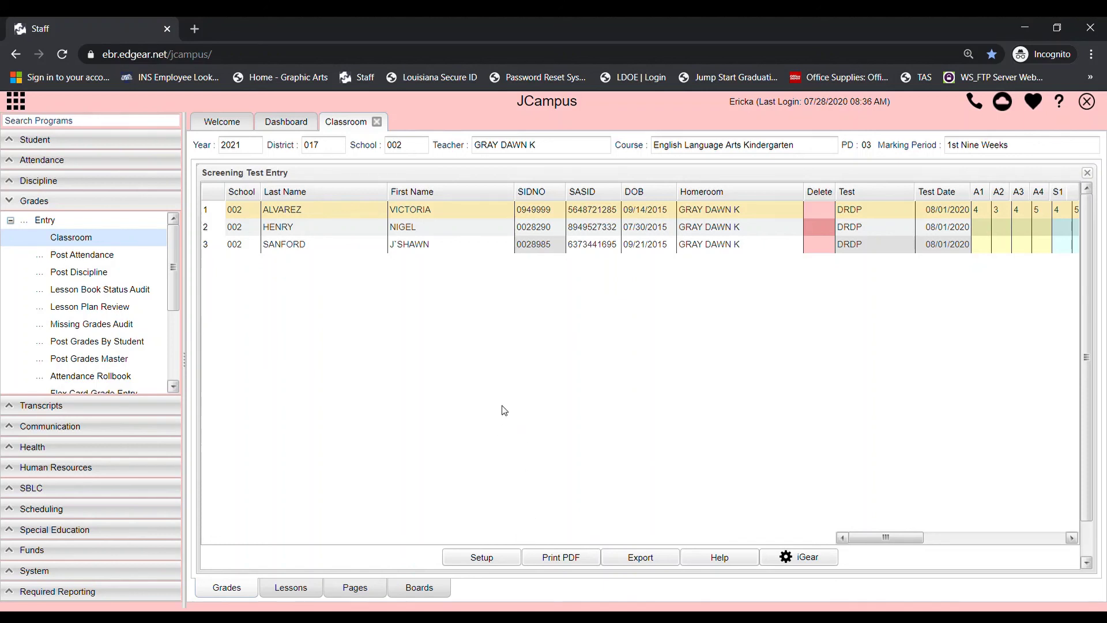
pyautogui.click(481, 558)
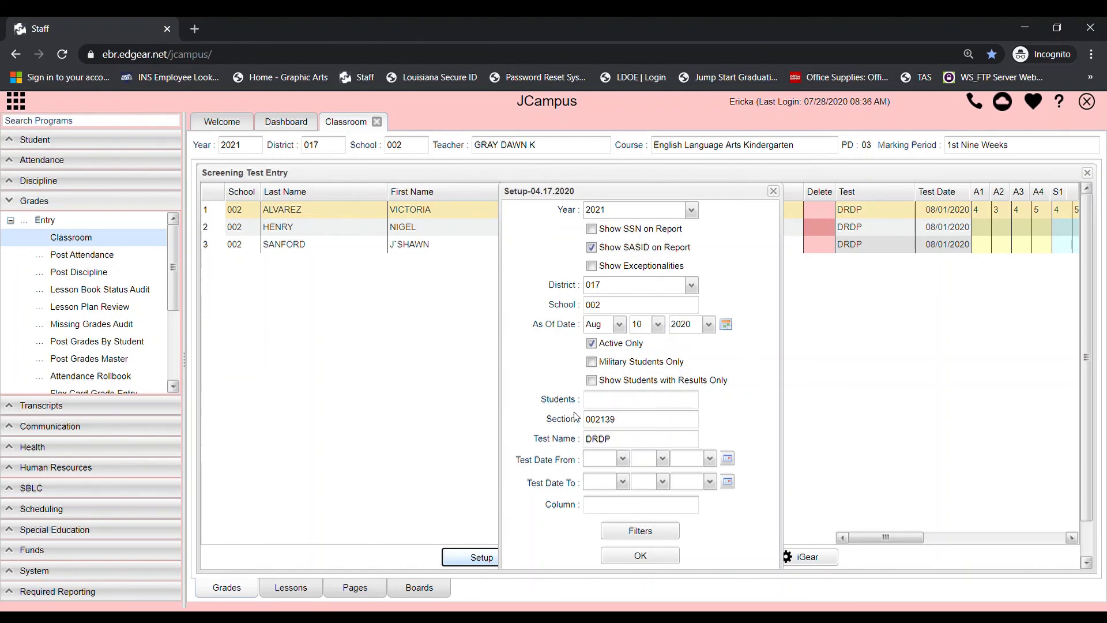
pyautogui.click(606, 445)
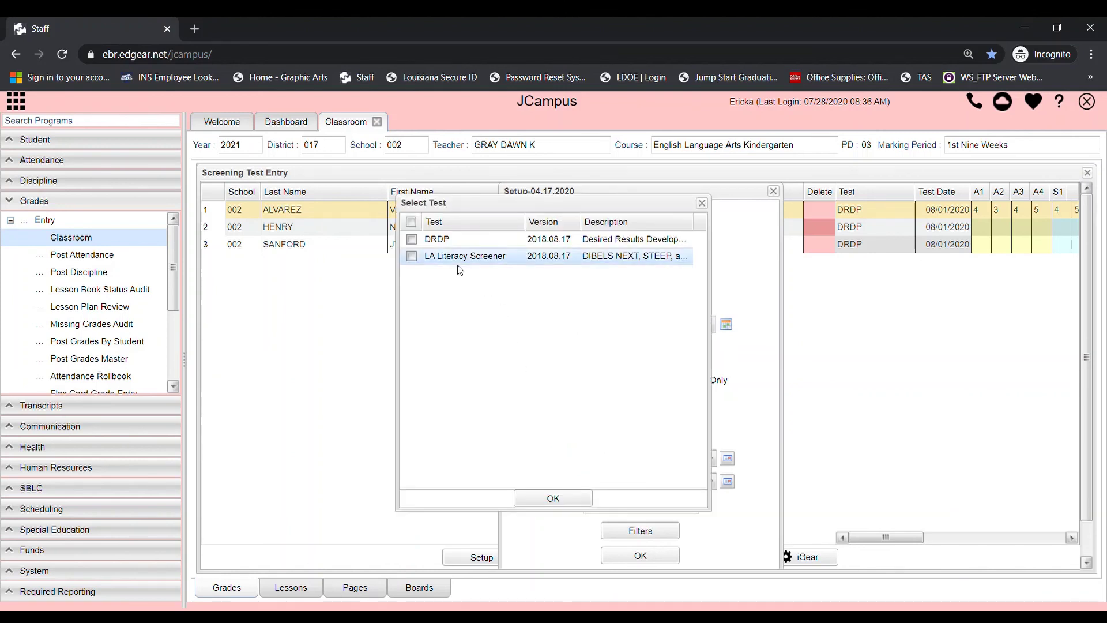
pyautogui.click(412, 256)
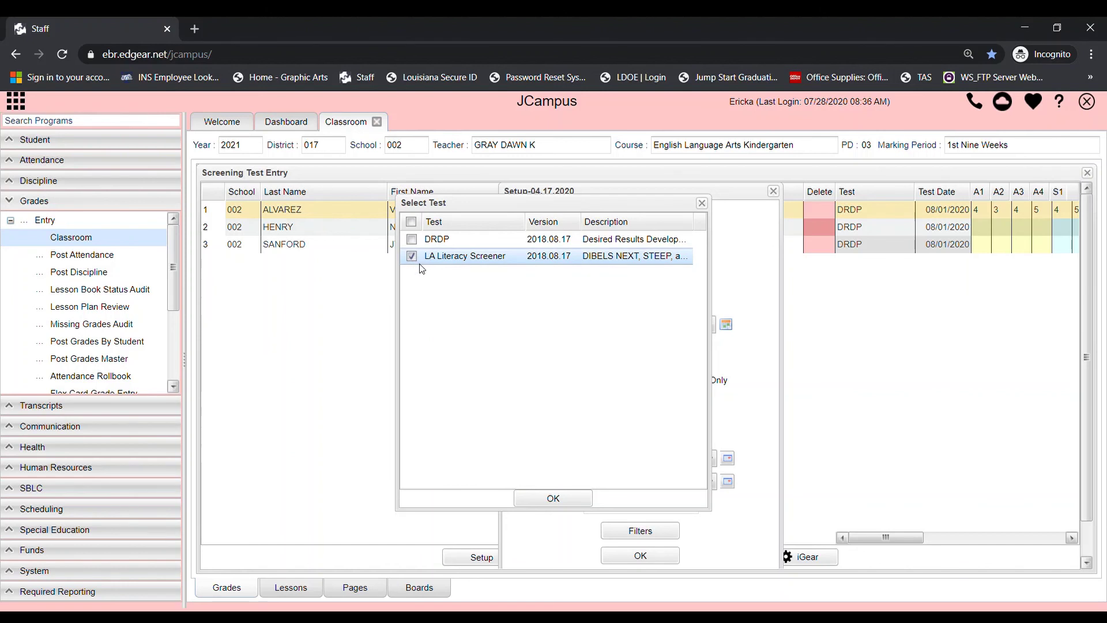
pyautogui.click(572, 498)
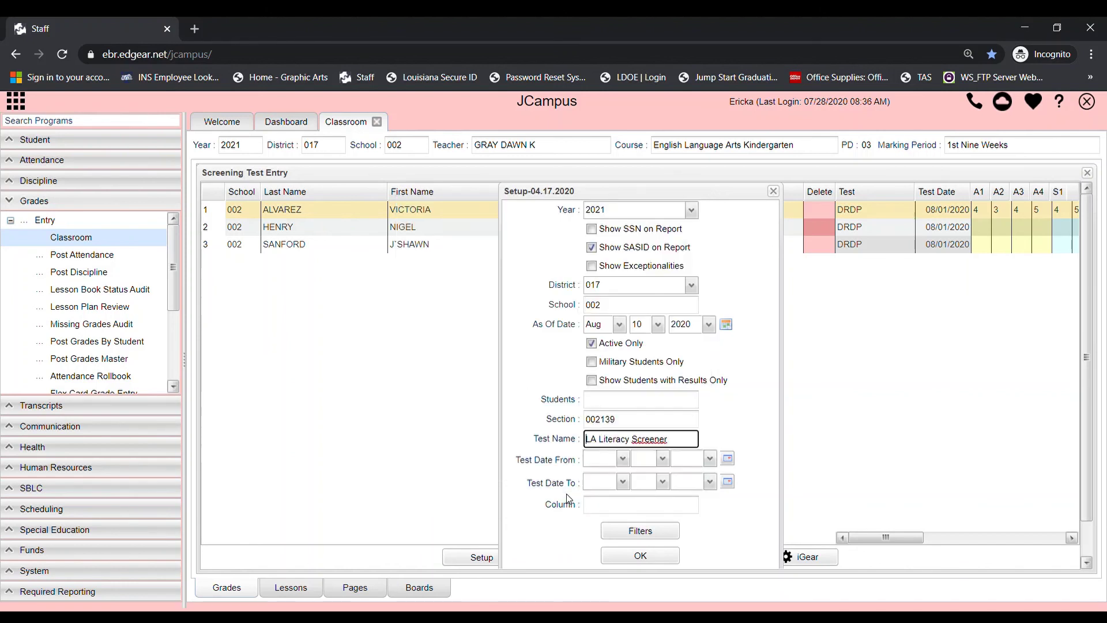
pyautogui.click(629, 557)
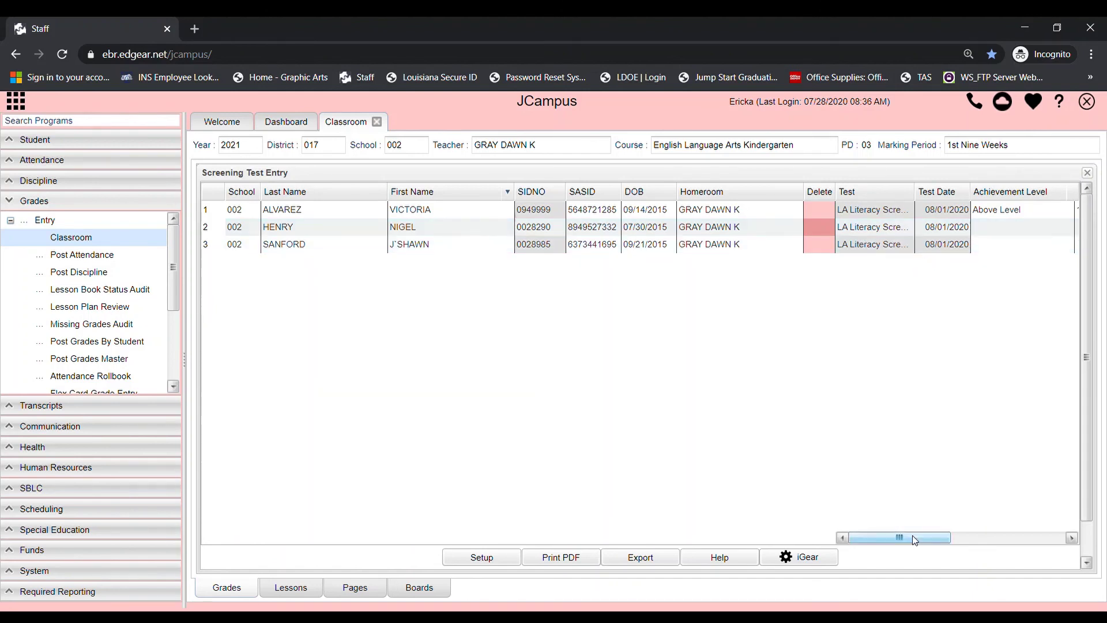
# Set the achievement level to Above Level for the student in row 1.
pyautogui.moveTo(908, 538); pyautogui.dragTo(1027, 536)
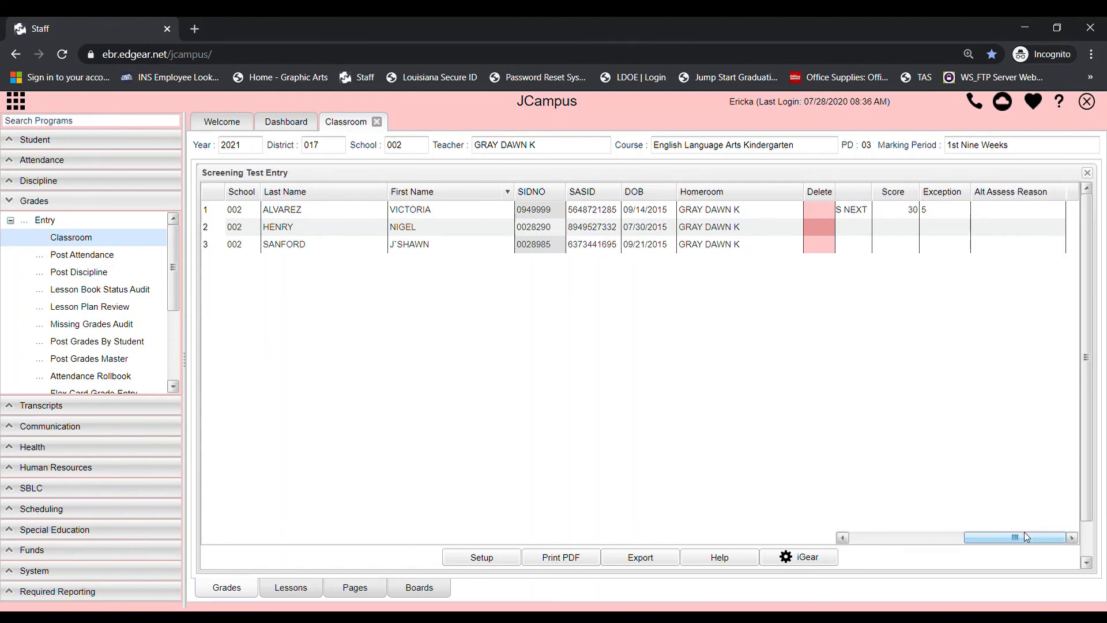
pyautogui.moveTo(1027, 537); pyautogui.dragTo(956, 536)
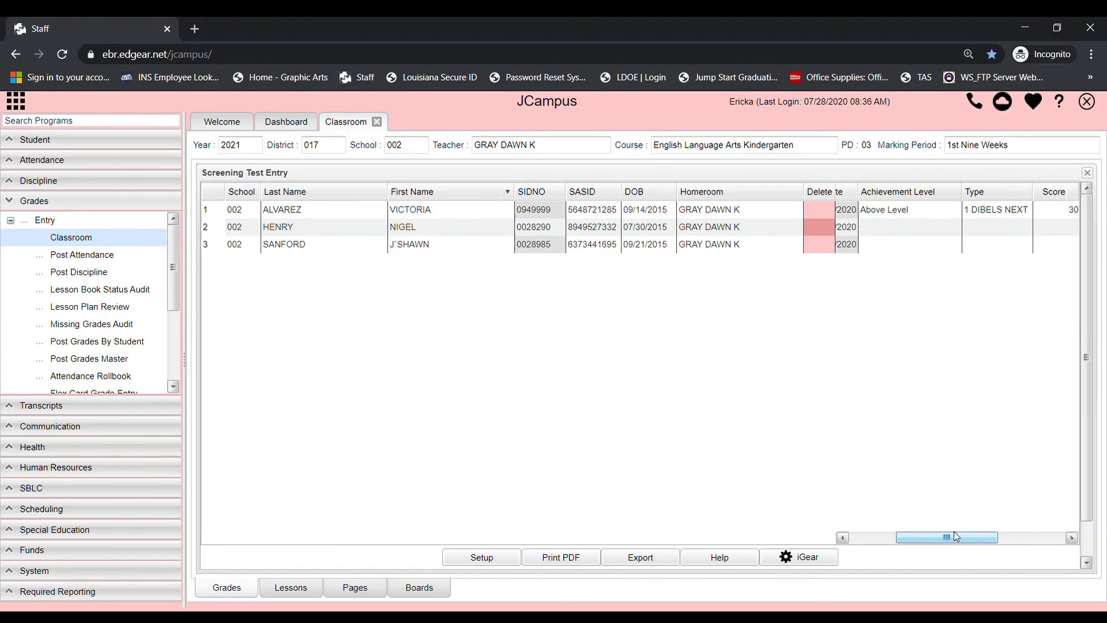
pyautogui.click(927, 213)
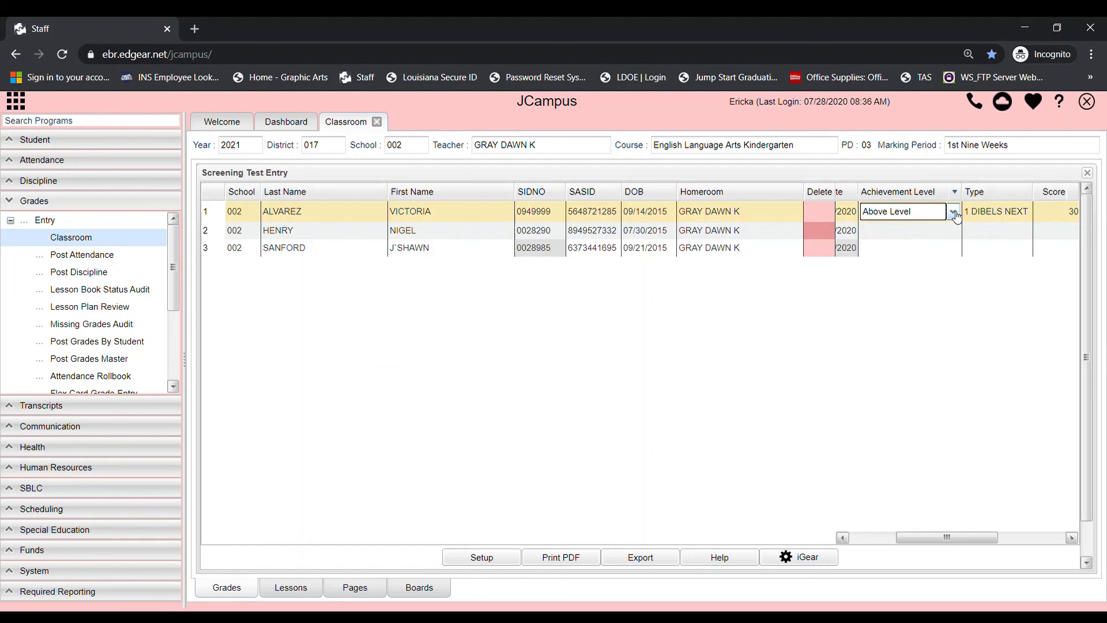
pyautogui.click(955, 214)
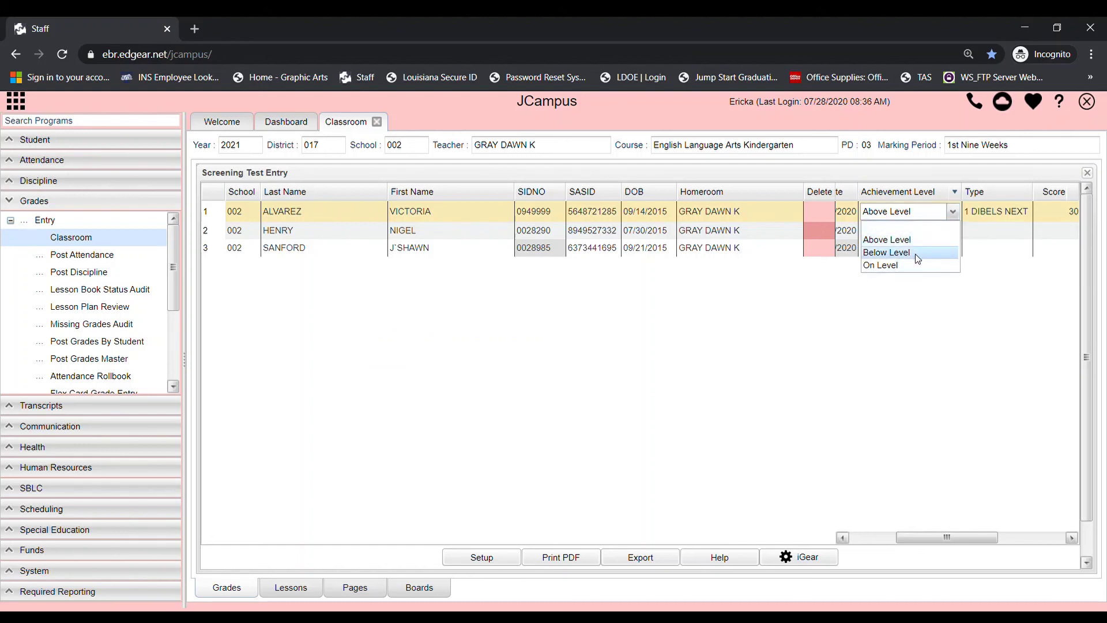
pyautogui.click(919, 239)
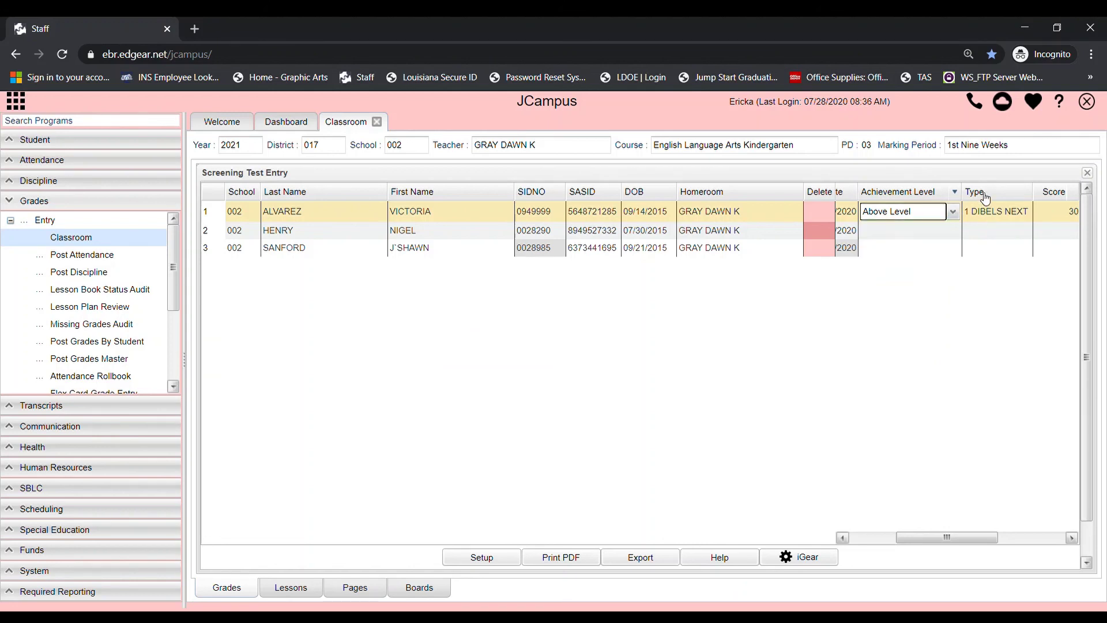
# Review the available Type choices for the LA Literacy Screener entry of the student in row 1.
pyautogui.moveTo(959, 538); pyautogui.dragTo(986, 543)
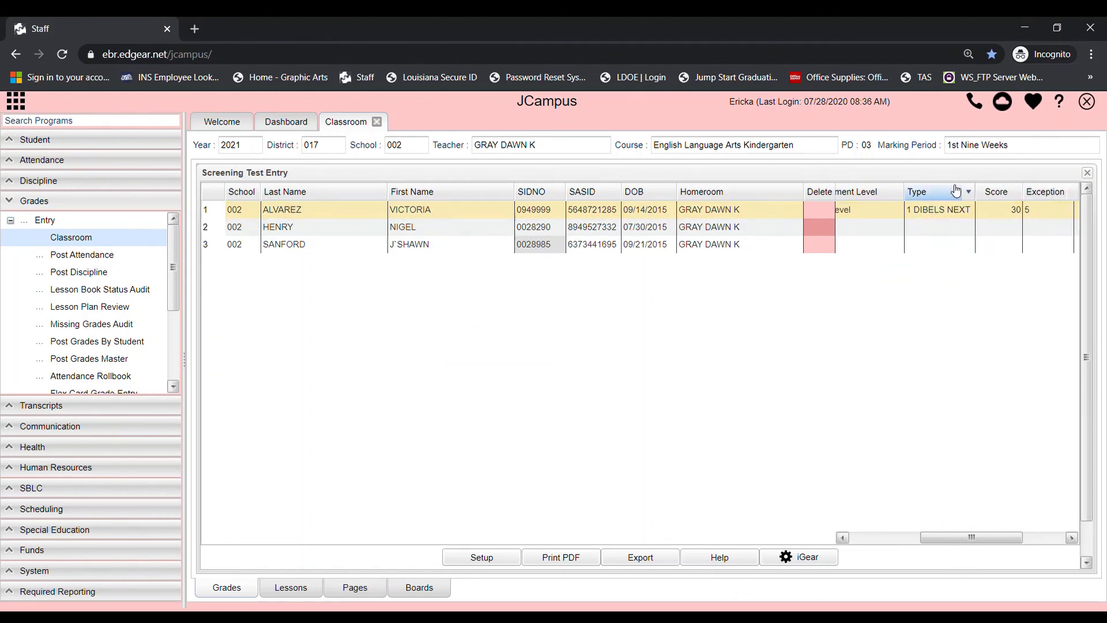
pyautogui.moveTo(956, 192)
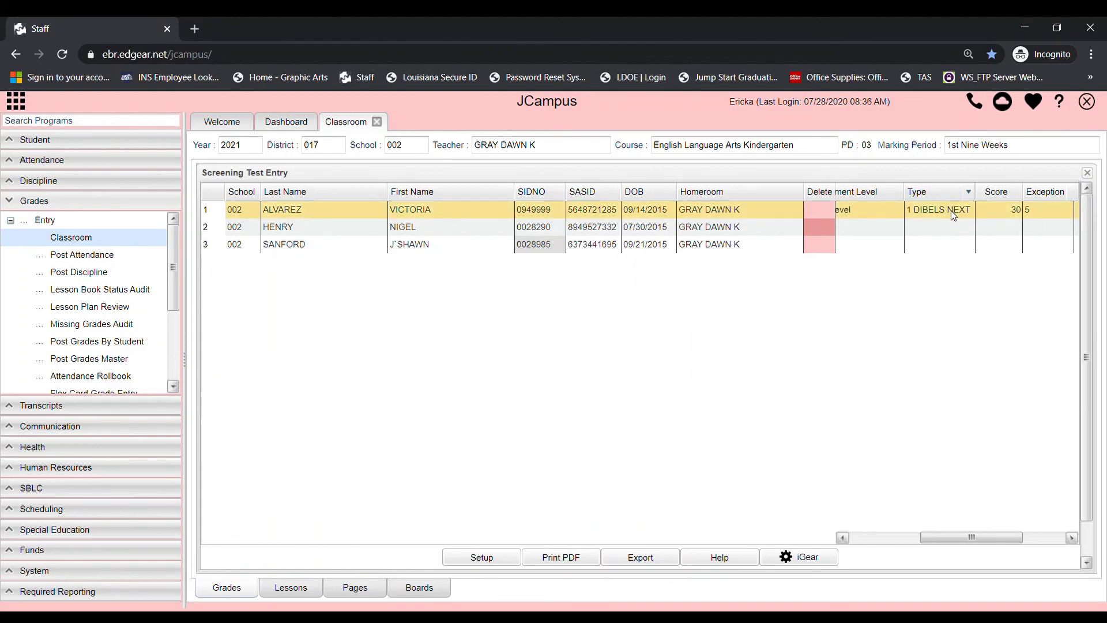
pyautogui.click(951, 212)
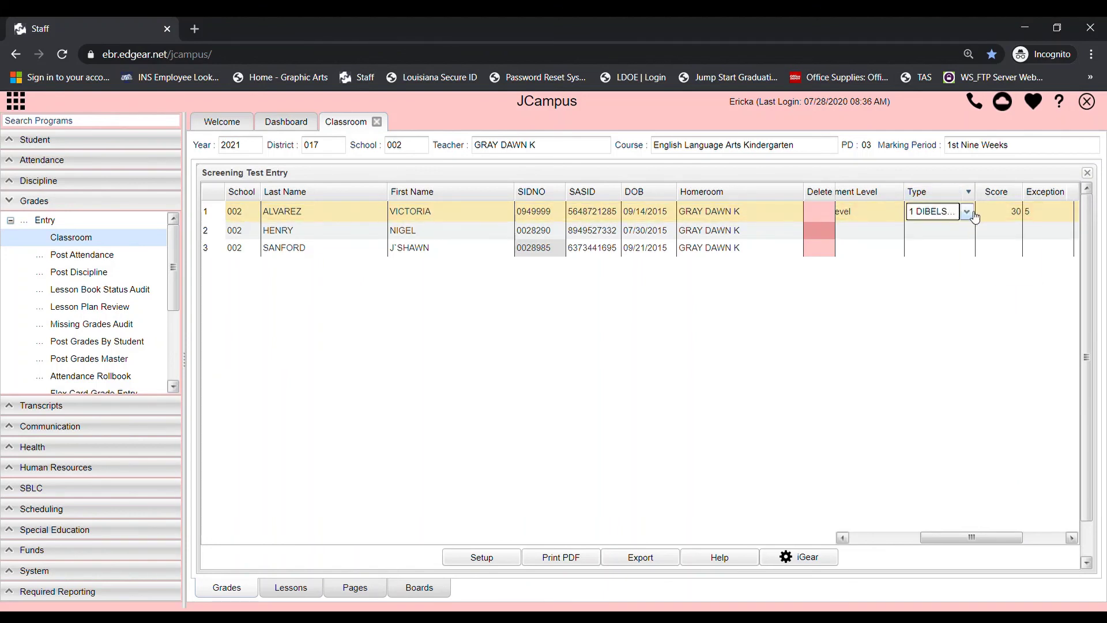
pyautogui.click(969, 213)
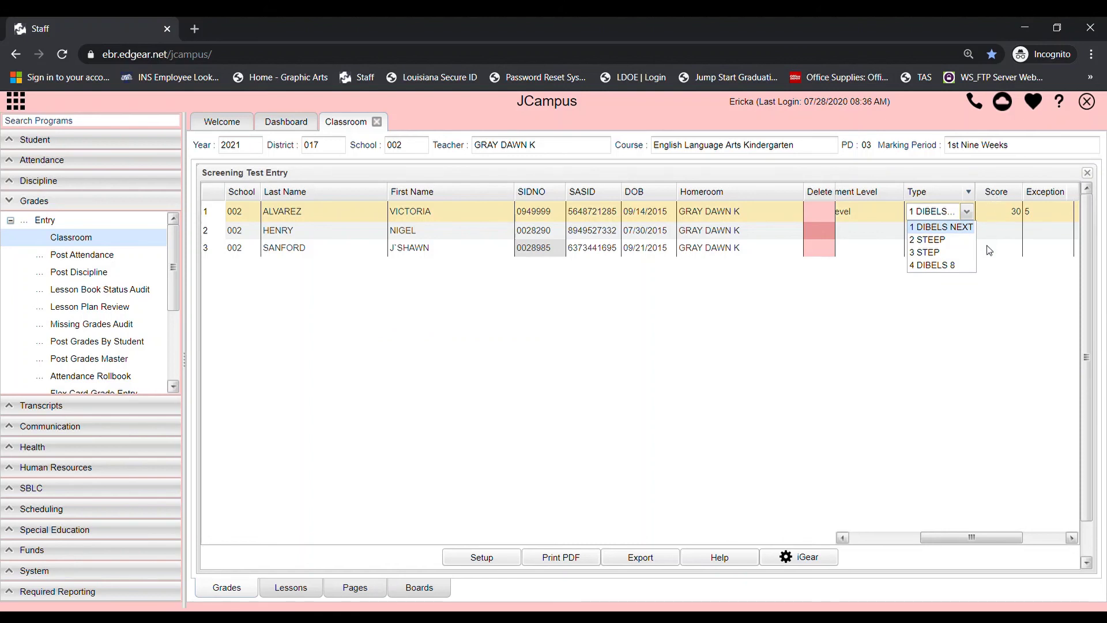
# Enter a Score of 35 for the student in row 1.
pyautogui.moveTo(945, 542); pyautogui.dragTo(997, 542)
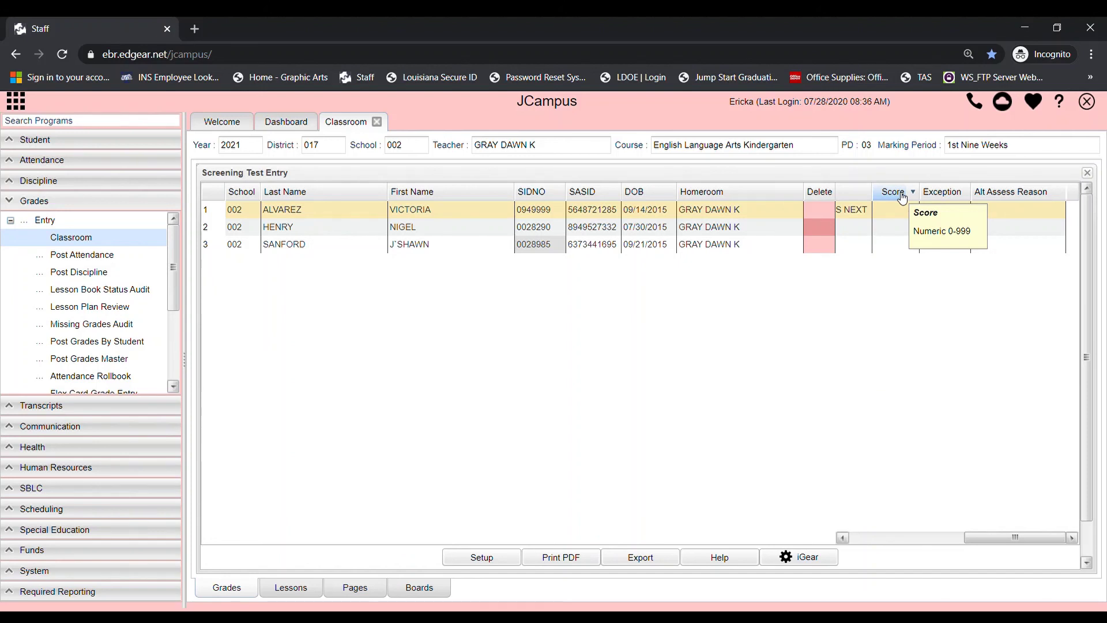
pyautogui.click(900, 213)
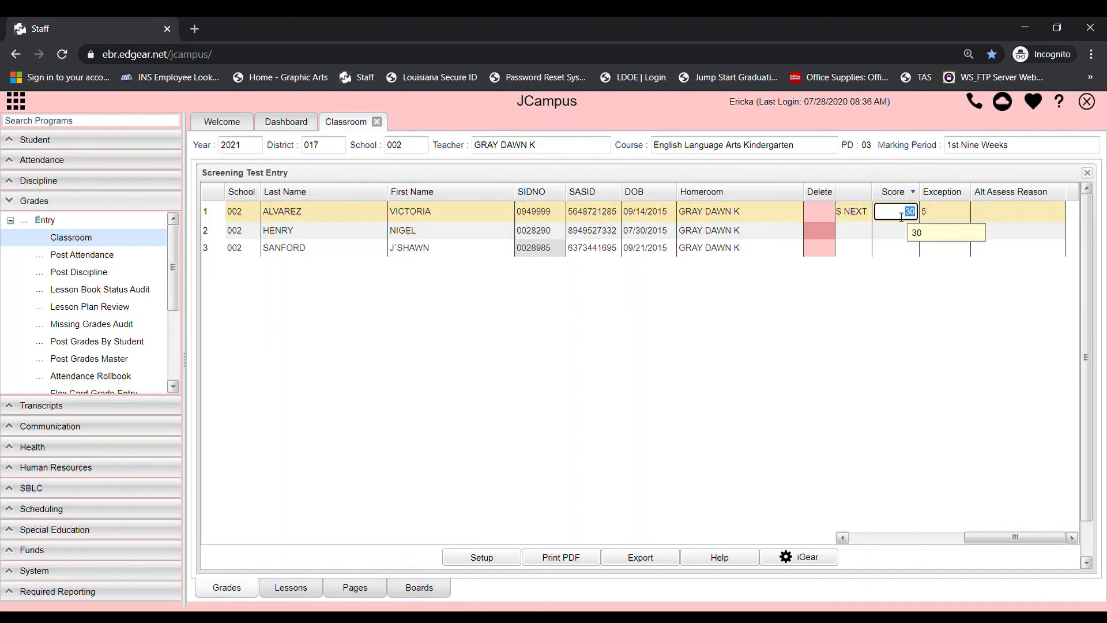
pyautogui.write('35')
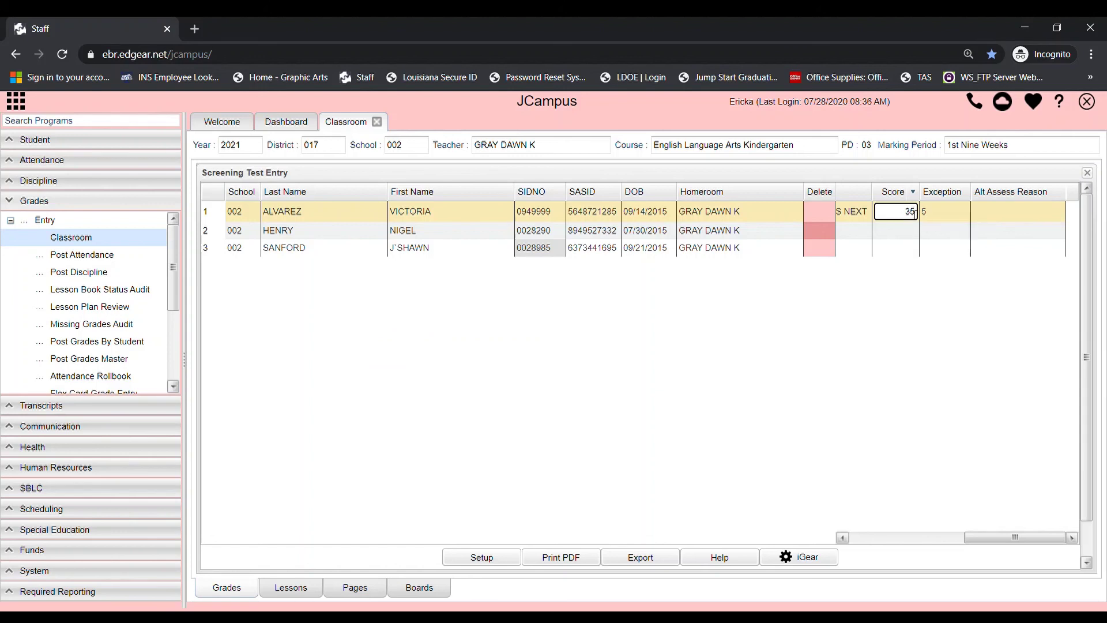
pyautogui.click(936, 296)
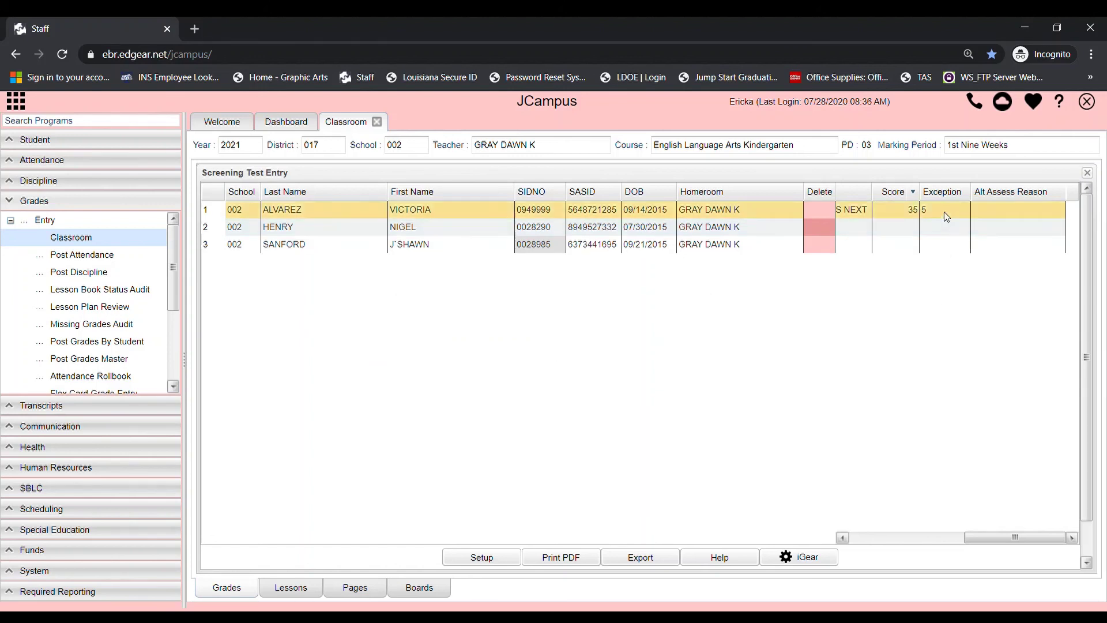
# Choose 5 as the Exception for the student in row 1.
pyautogui.moveTo(950, 202)
pyautogui.click(942, 211)
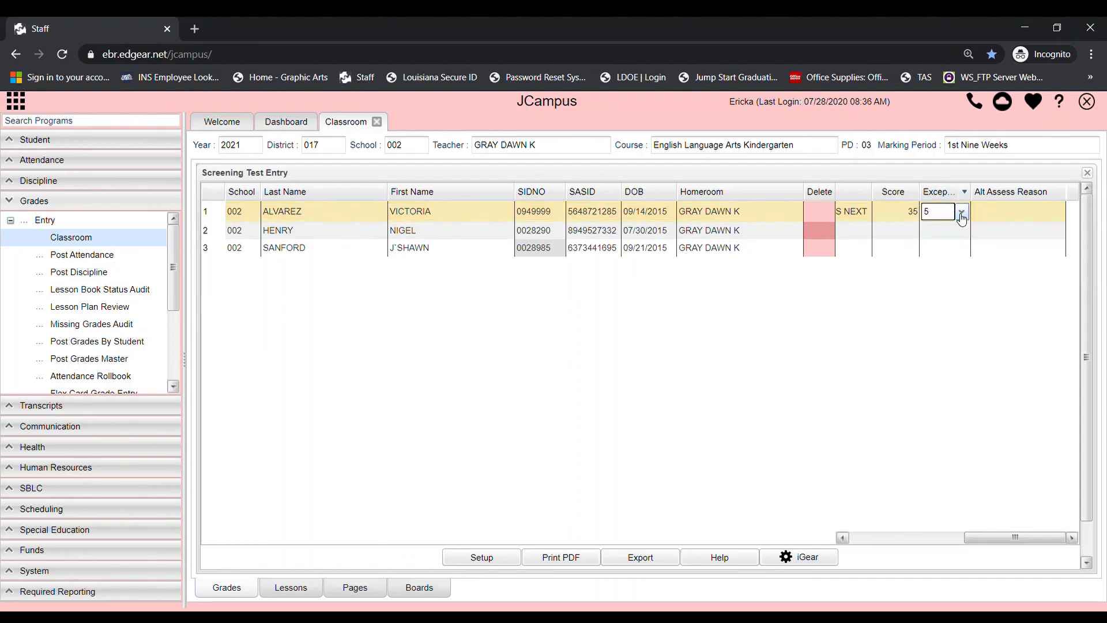
pyautogui.click(961, 212)
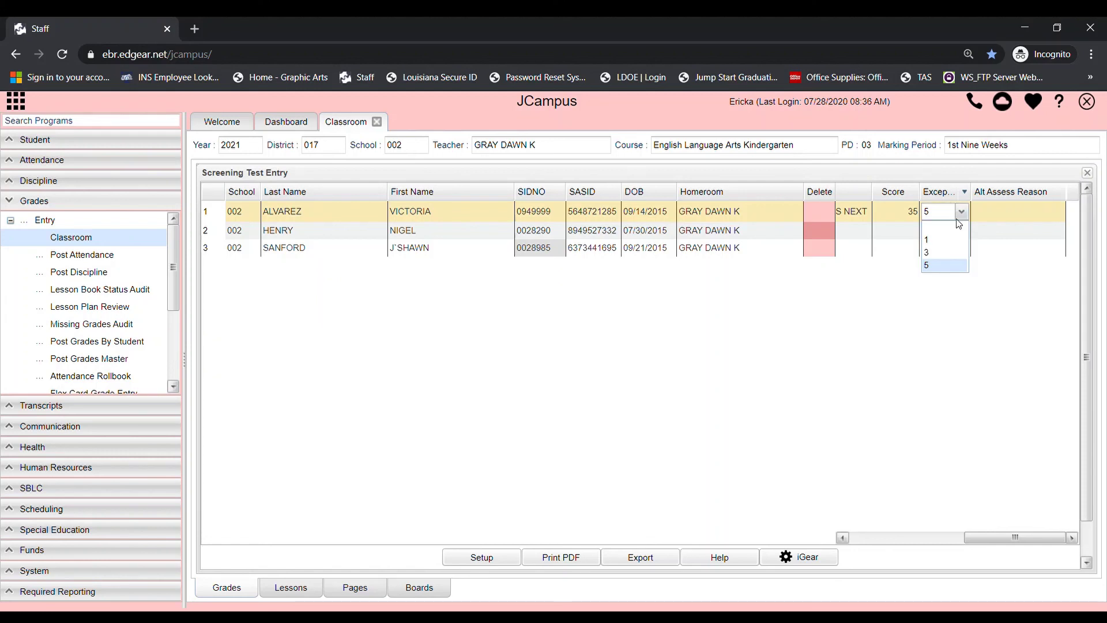
pyautogui.click(939, 269)
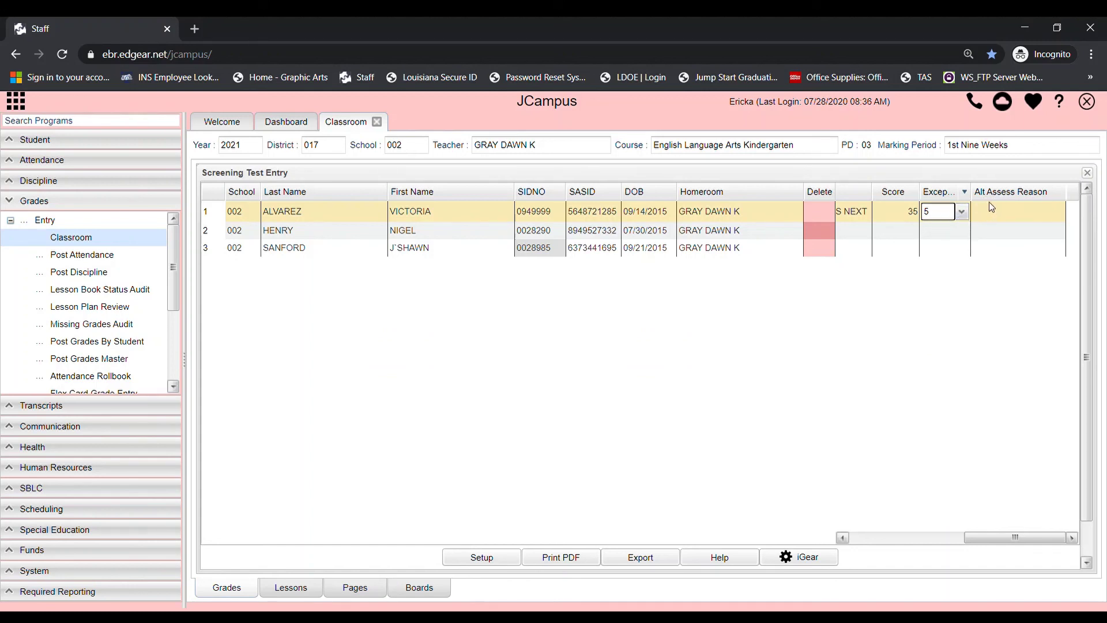
# Review the Alt Assess Reason choices for the student in row 1 and the column's description.
pyautogui.click(1020, 212)
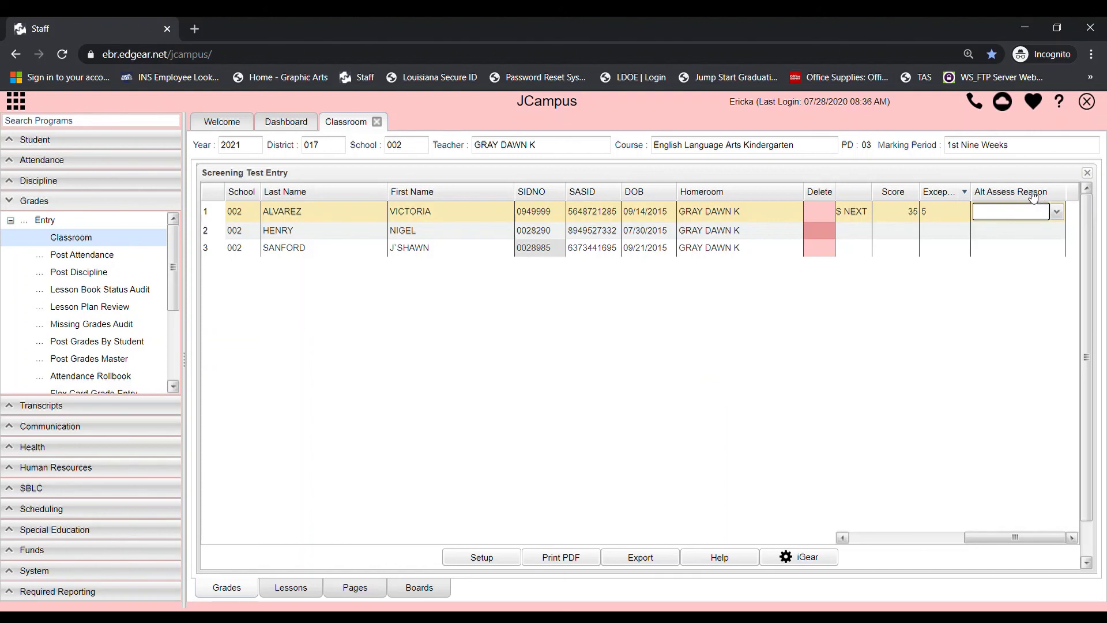
pyautogui.click(1055, 212)
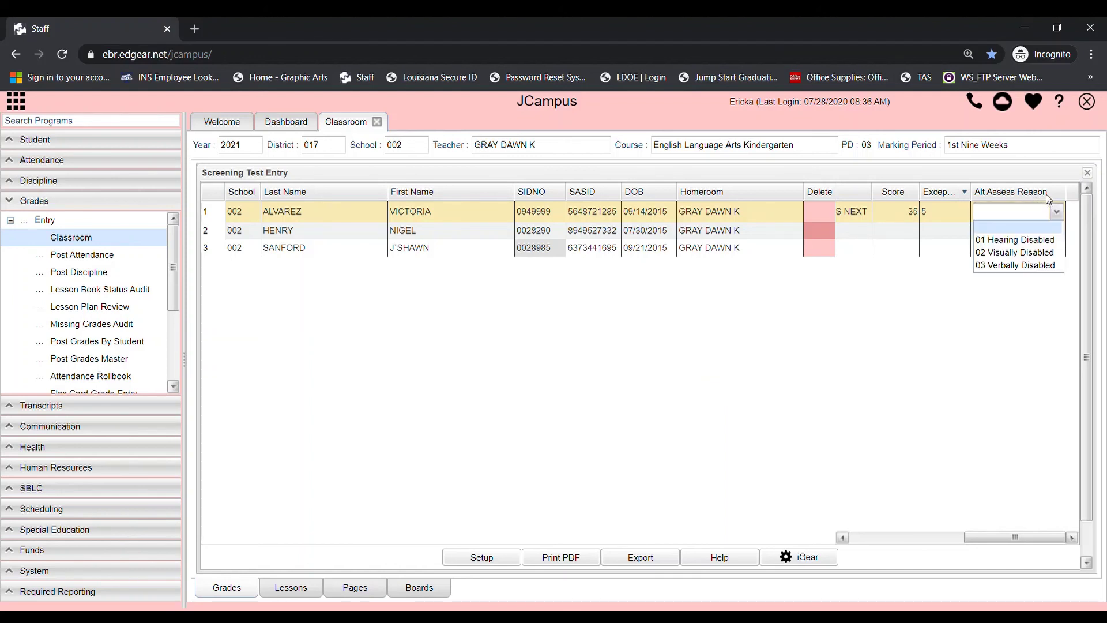
pyautogui.click(1042, 198)
pyautogui.click(1027, 197)
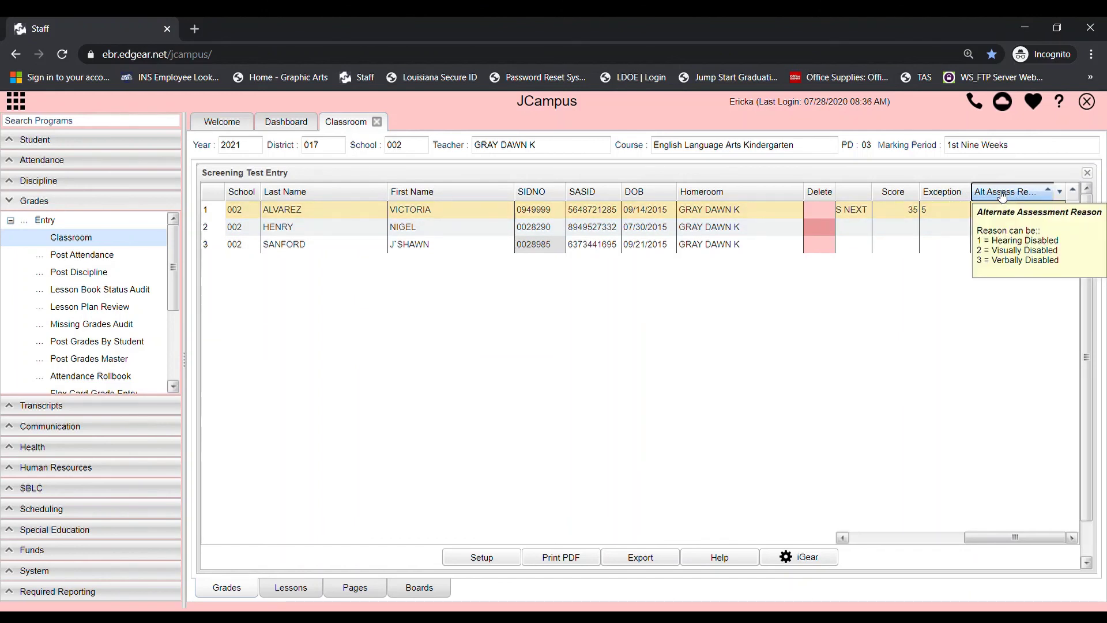
pyautogui.moveTo(1004, 195)
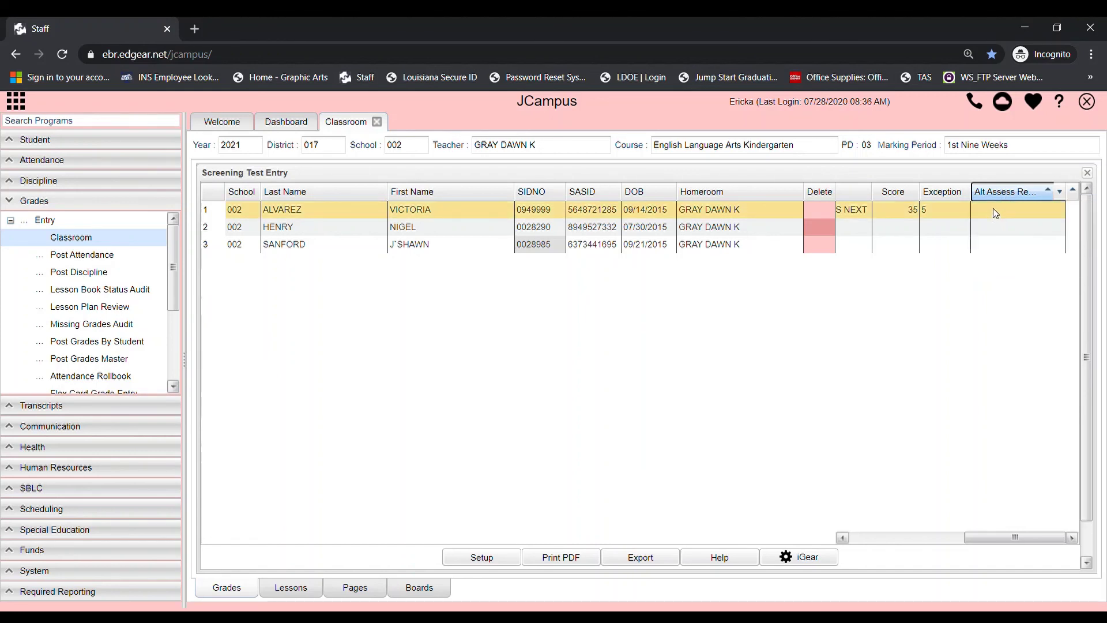
# Set the Alt Assess Reason to 01 Hearing Disabled for the student in row 1.
pyautogui.click(996, 213)
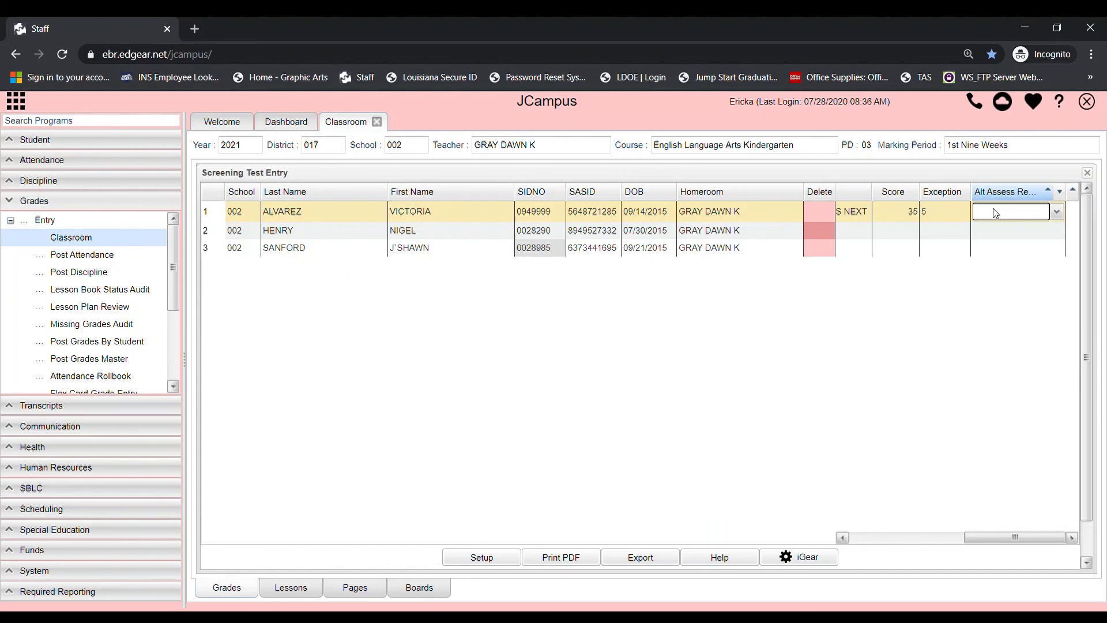
pyautogui.click(1007, 196)
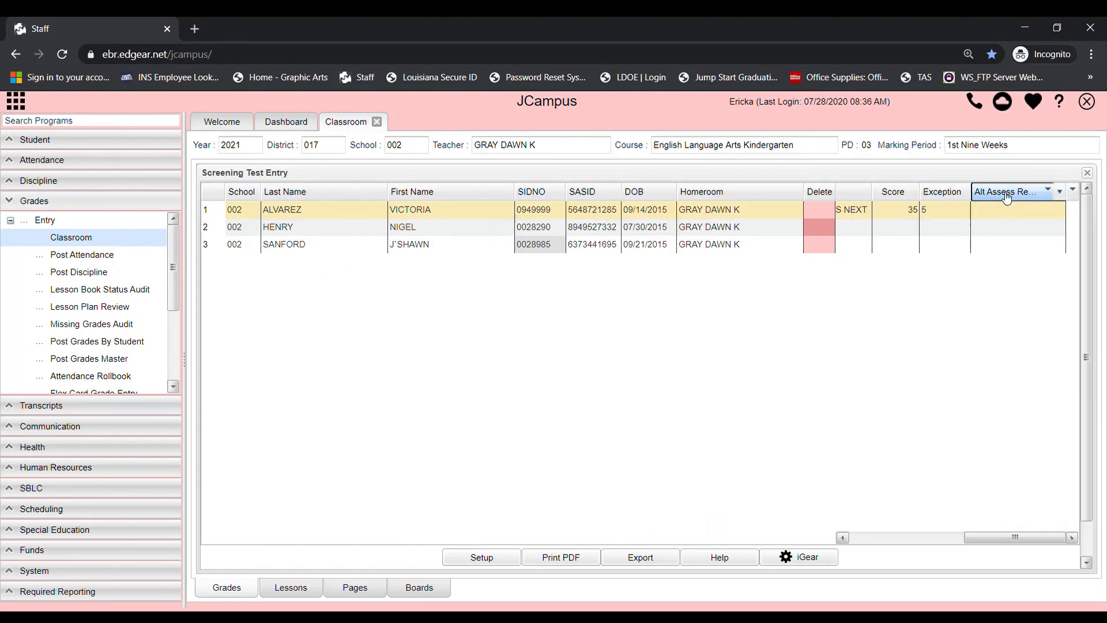
pyautogui.click(999, 211)
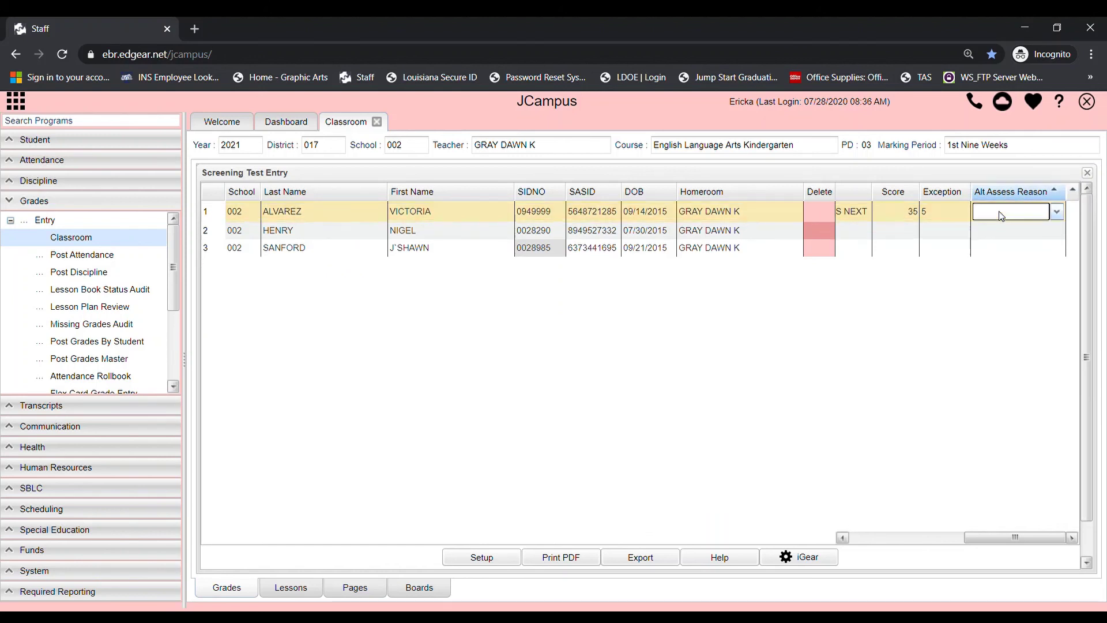
pyautogui.click(1057, 215)
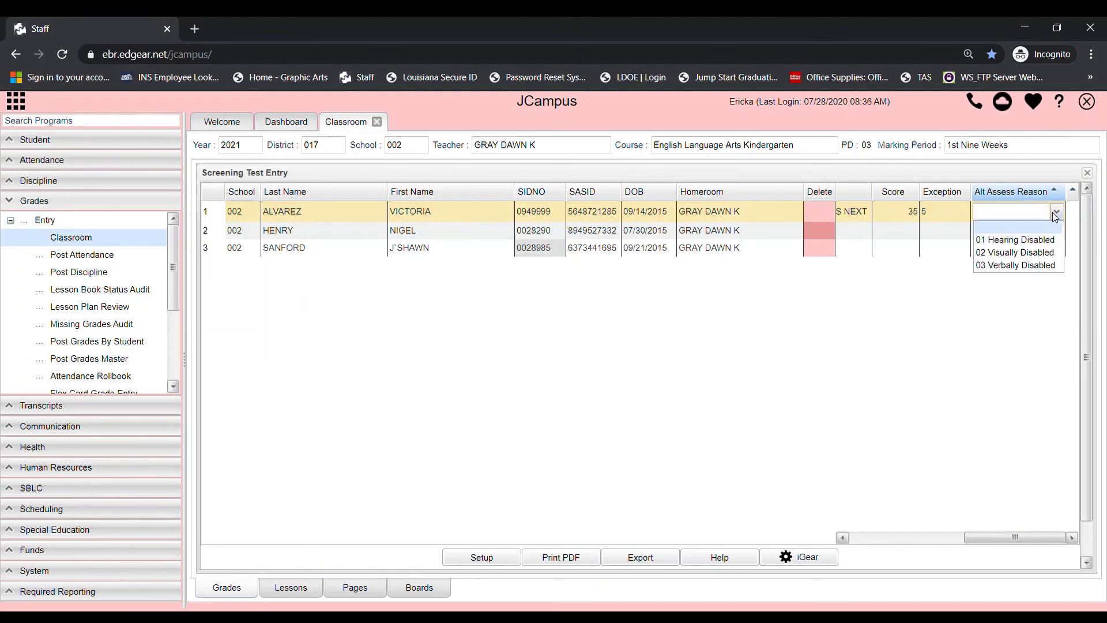
pyautogui.click(1029, 240)
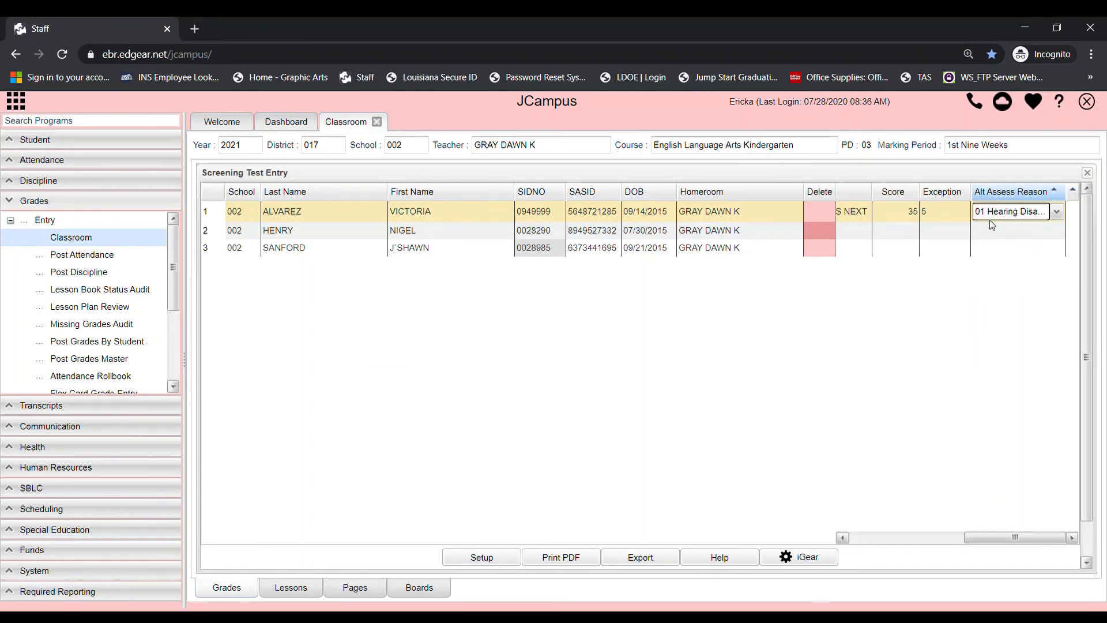